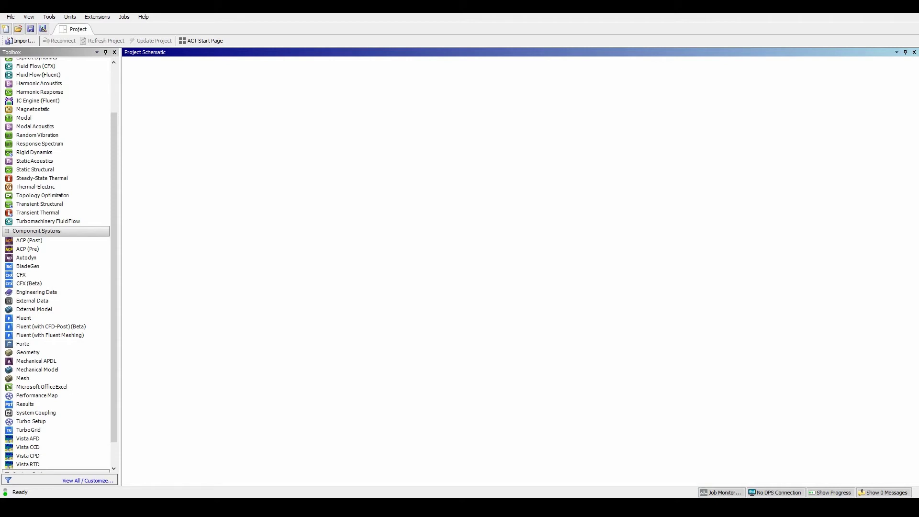
- Add a Geometry system to the Workbench project and open a new DesignModeler geometry for it
left_click_drag(30, 353, 172, 96)
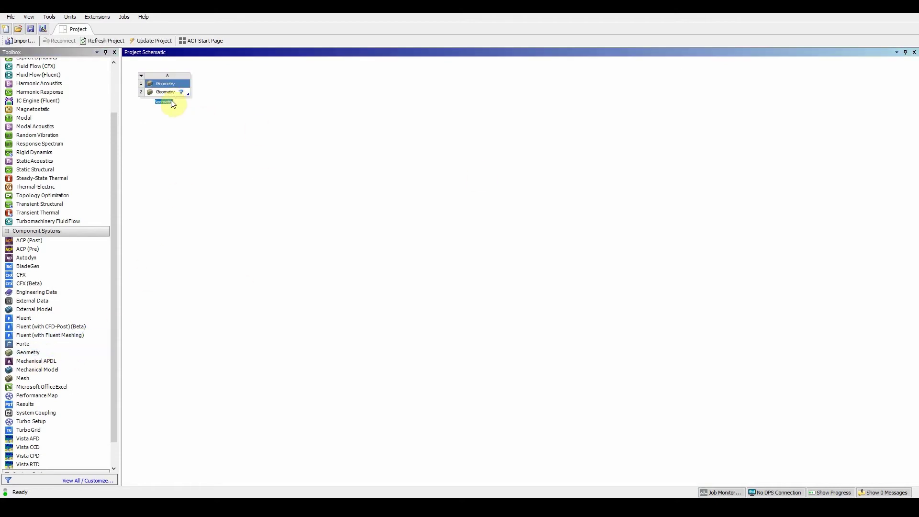
right_click(174, 96)
left_click(203, 111)
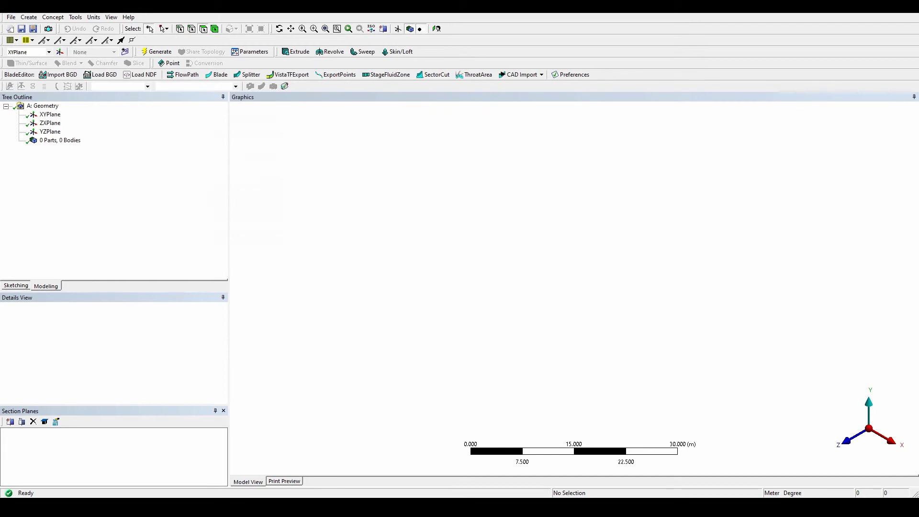
- Switch units to millimetres and create Sketch1 on the XY plane, viewed face-on
left_click(94, 18)
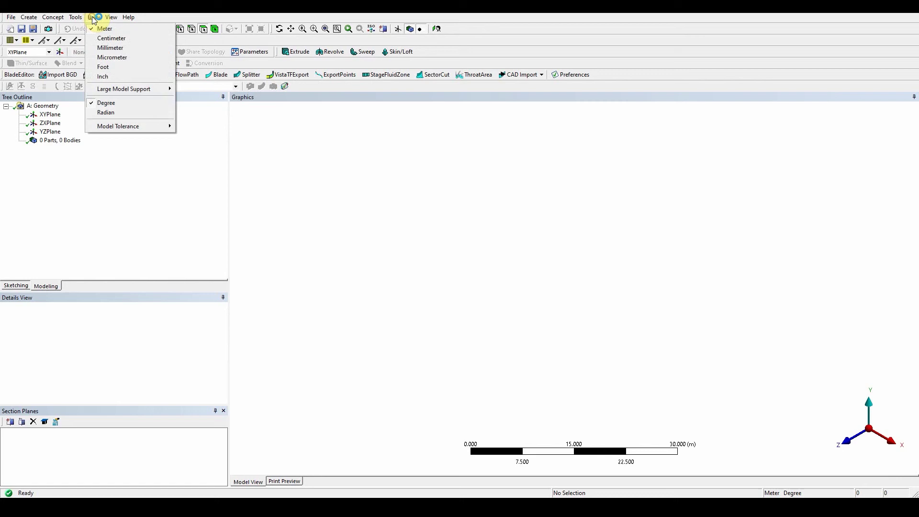
left_click(110, 48)
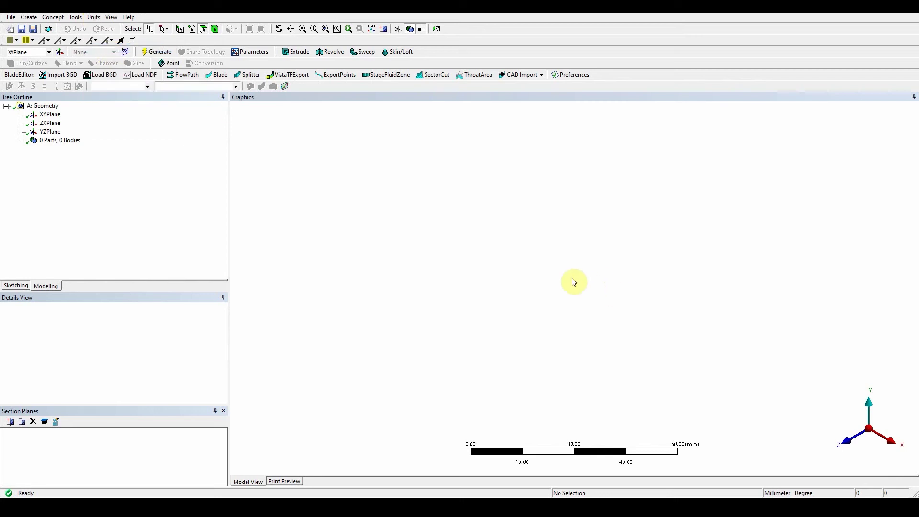
scroll(575, 281, "down", 1)
left_click(49, 115)
right_click(62, 118)
left_click(77, 123)
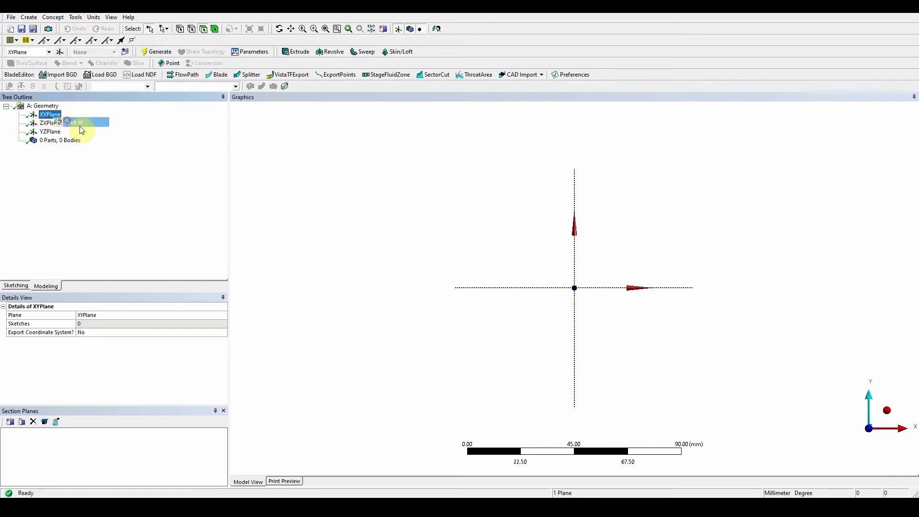
left_click(125, 51)
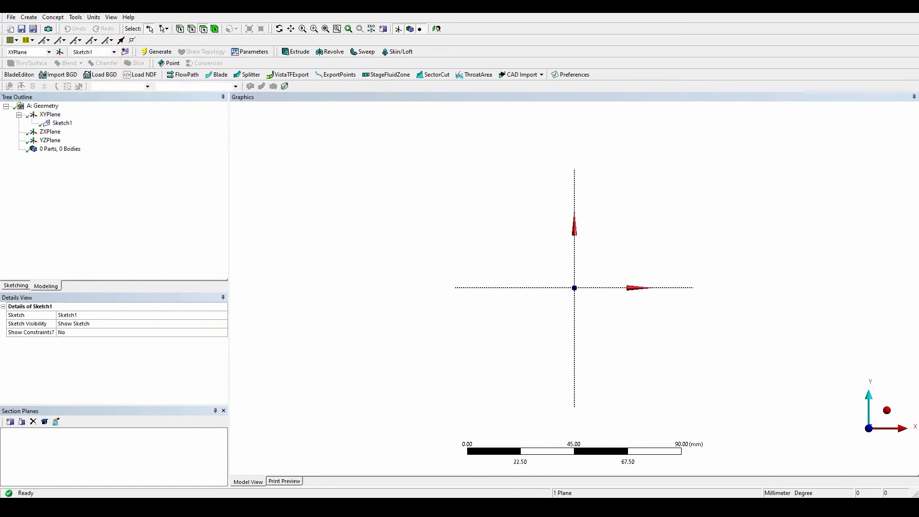
left_click(16, 285)
- Draw a circle centred on the sketch origin
left_click(26, 187)
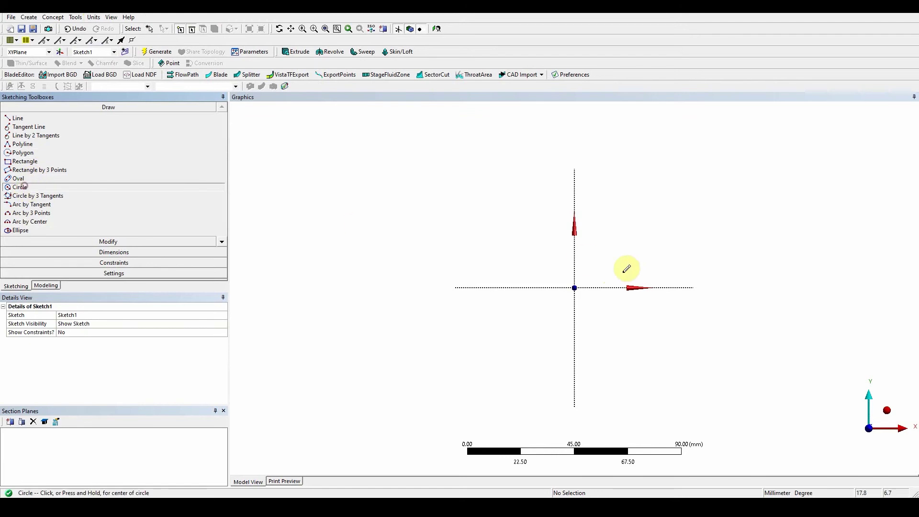
left_click(574, 287)
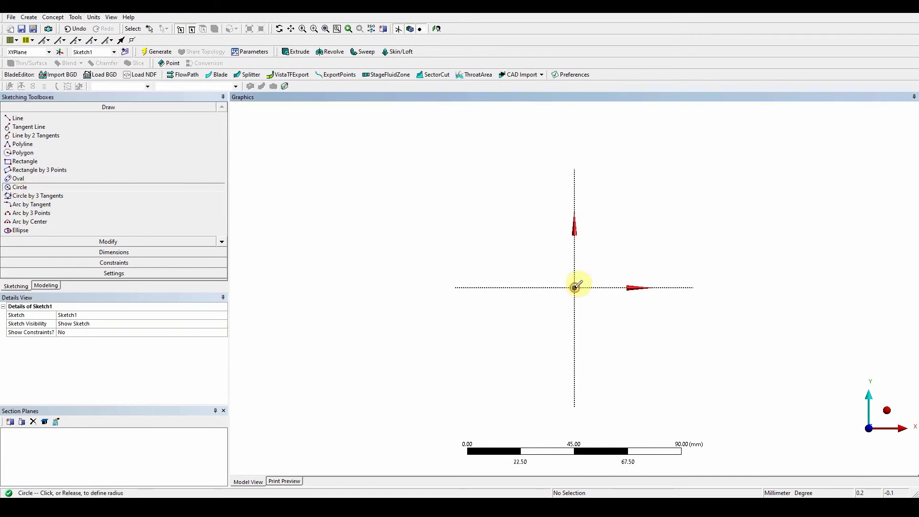
left_click(697, 337)
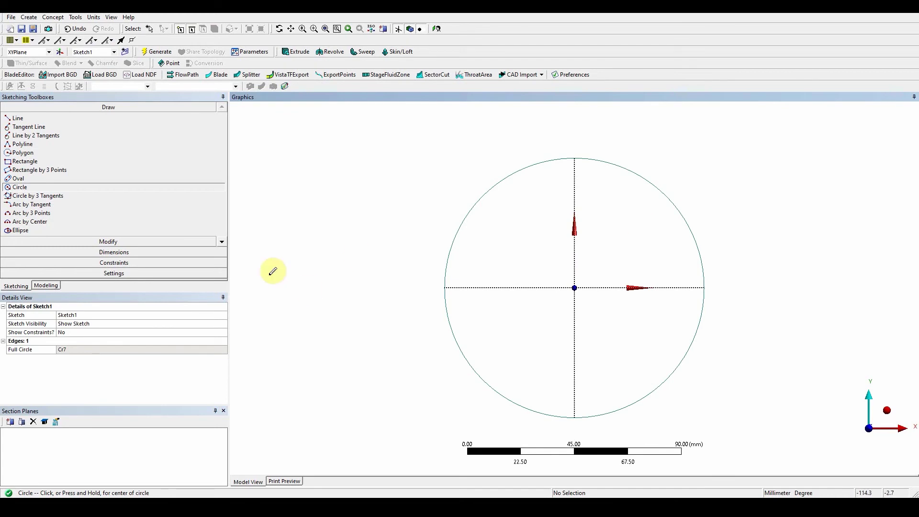
- Dimension the circle's diameter D1 to 60 mm
left_click(115, 252)
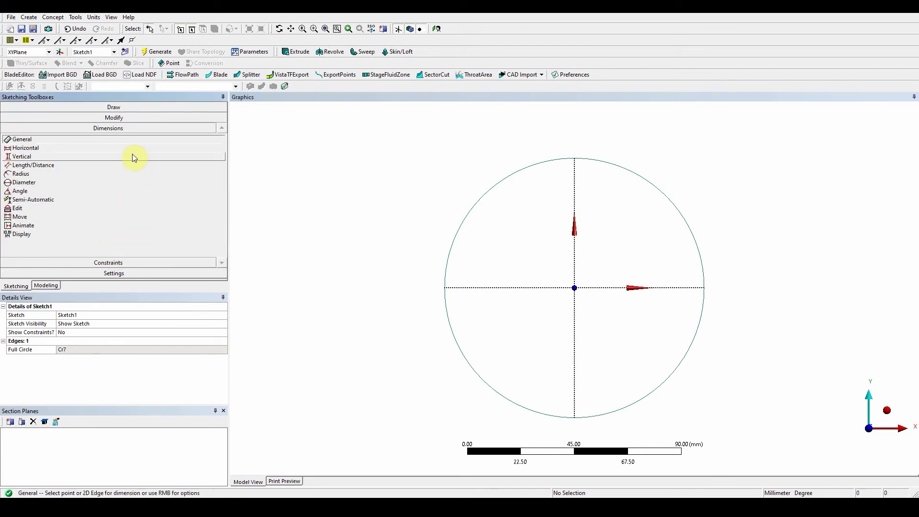
left_click(477, 203)
left_click(465, 197)
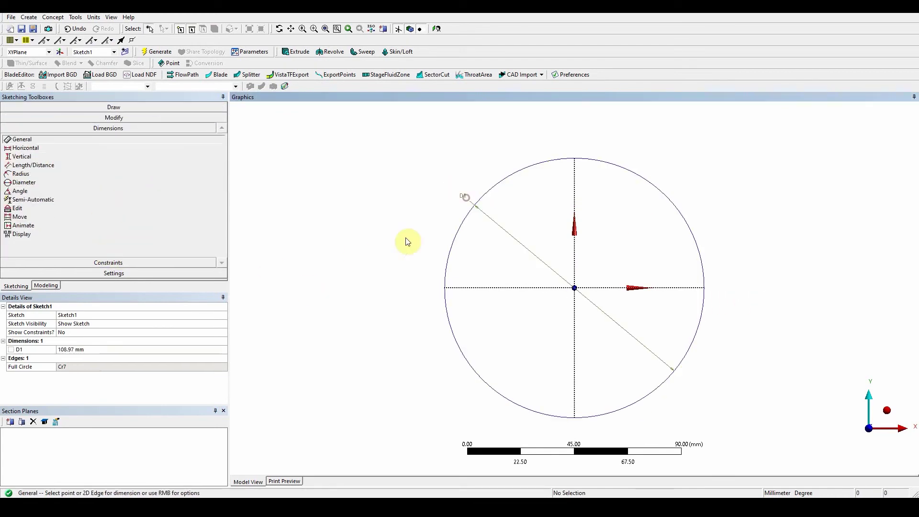
left_click(89, 350)
type("60")
key("Return")
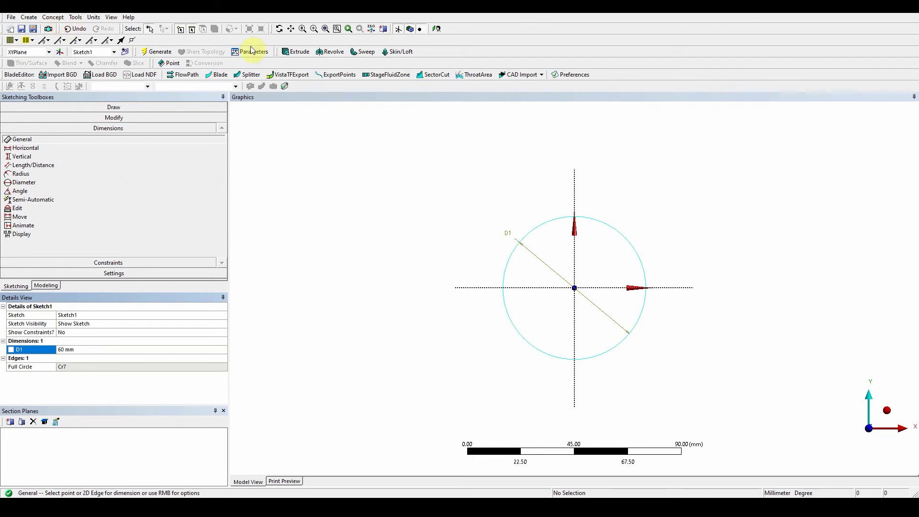
- Extrude Sketch1 to a 10 mm deep solid disc and view it isometrically
left_click(296, 52)
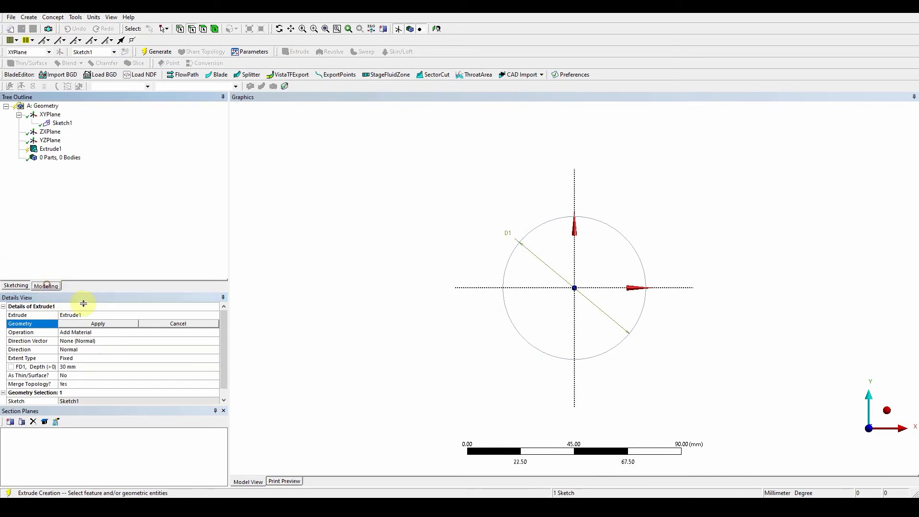
left_click(96, 324)
left_click(102, 366)
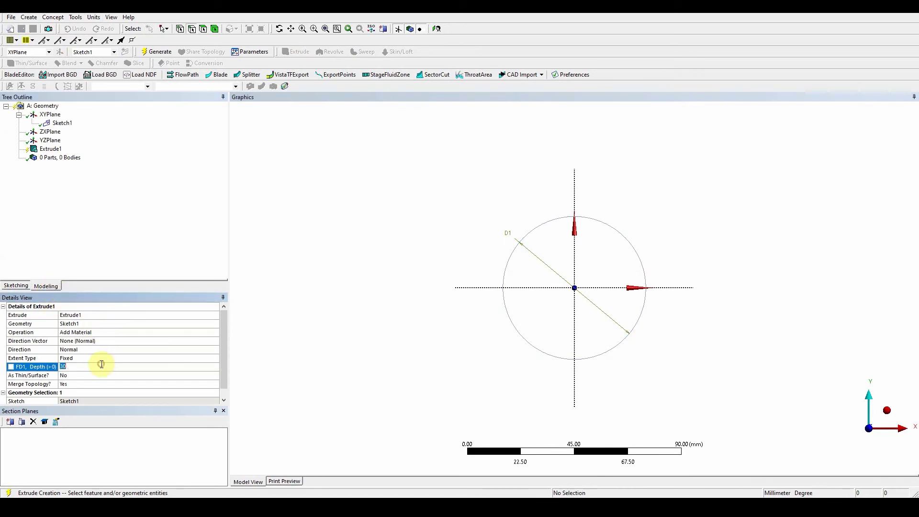
type("10")
key("Return")
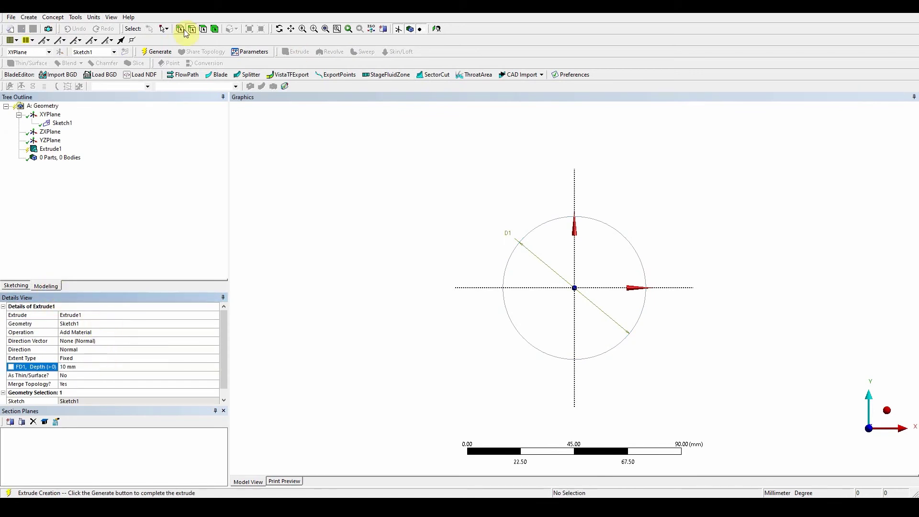
left_click(157, 52)
left_click(892, 419)
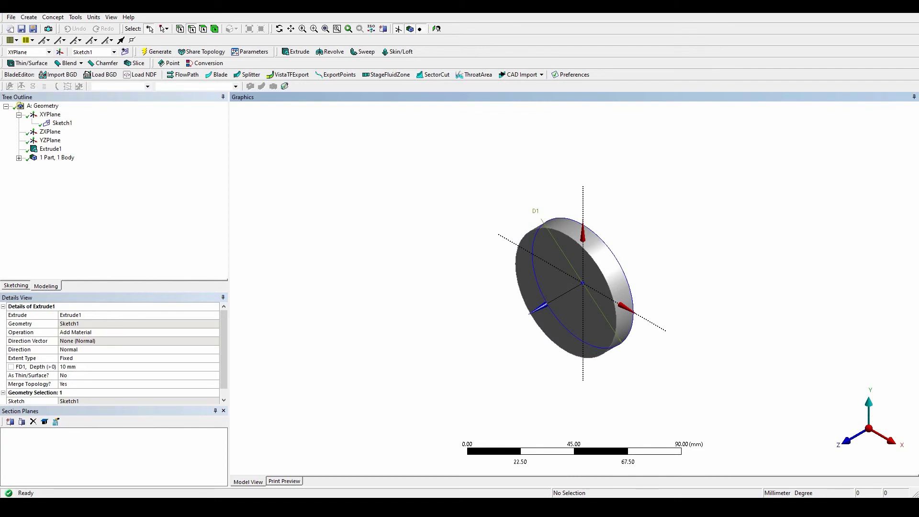
left_click(50, 115)
- Create Sketch2 on the XY plane with a five-sided polygon centred on the origin, vertex straight up
right_click(57, 115)
left_click(67, 120)
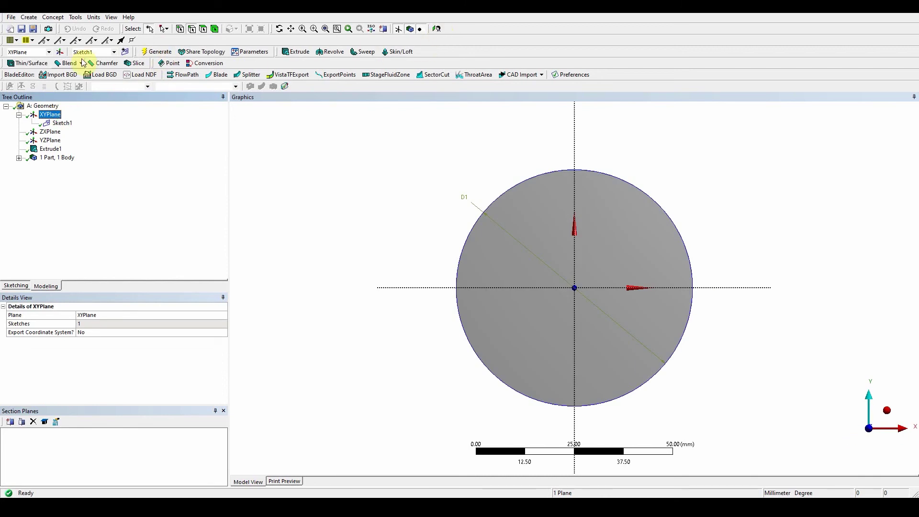
left_click(125, 52)
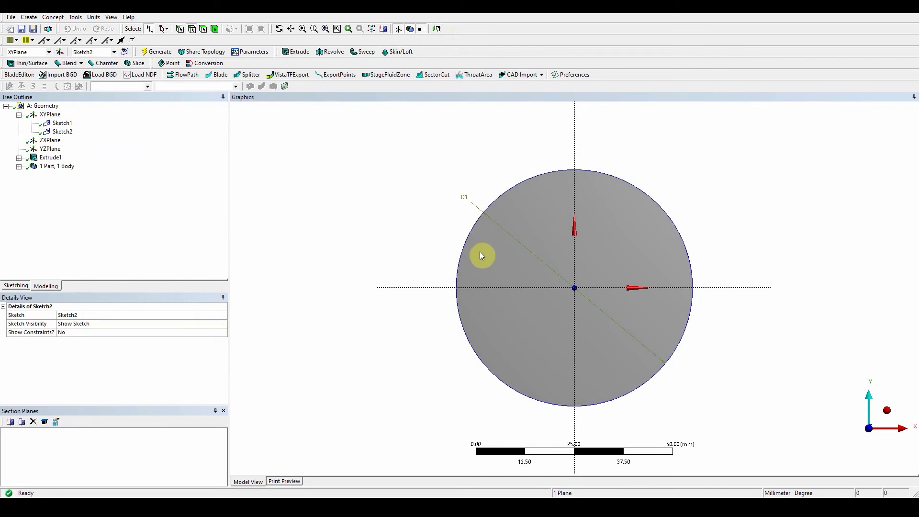
left_click(17, 286)
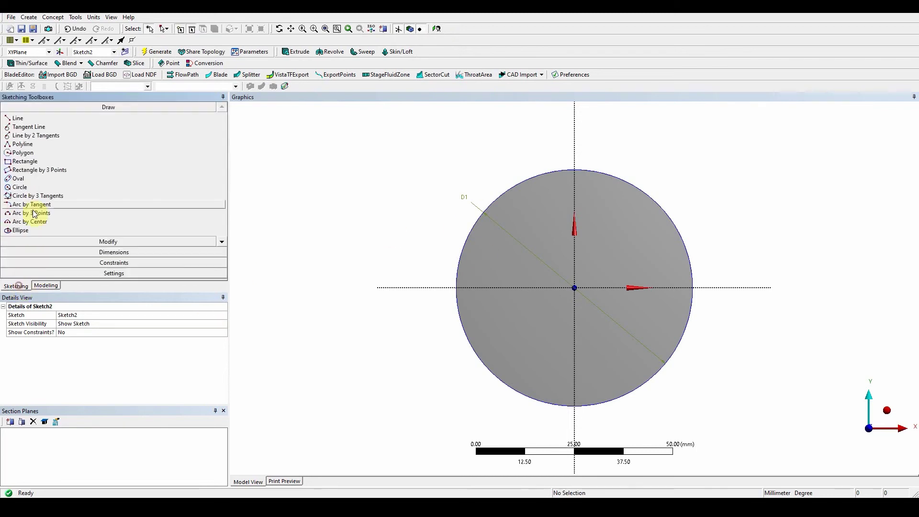
left_click(36, 157)
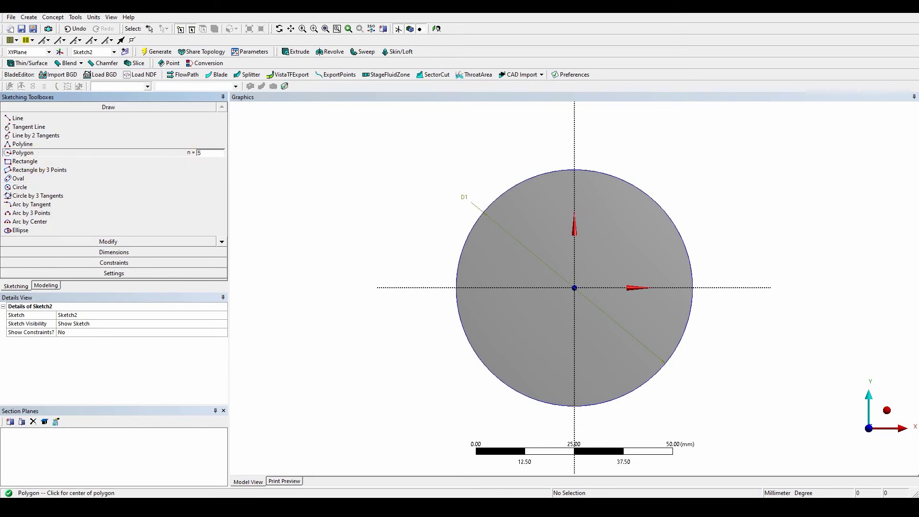
left_click(575, 287)
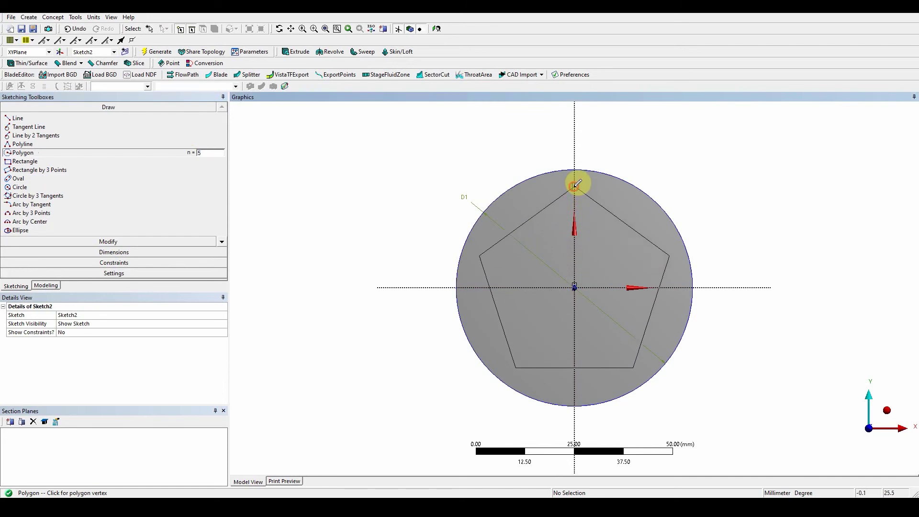
left_click(575, 187)
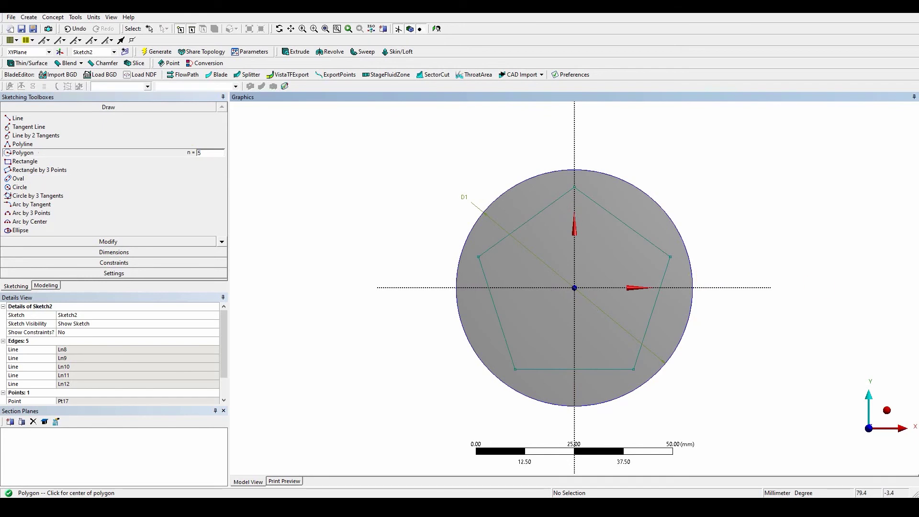
- Add vertical dimension V2 of 20 mm from the origin to the pentagon's top vertex
left_click(119, 252)
left_click(32, 142)
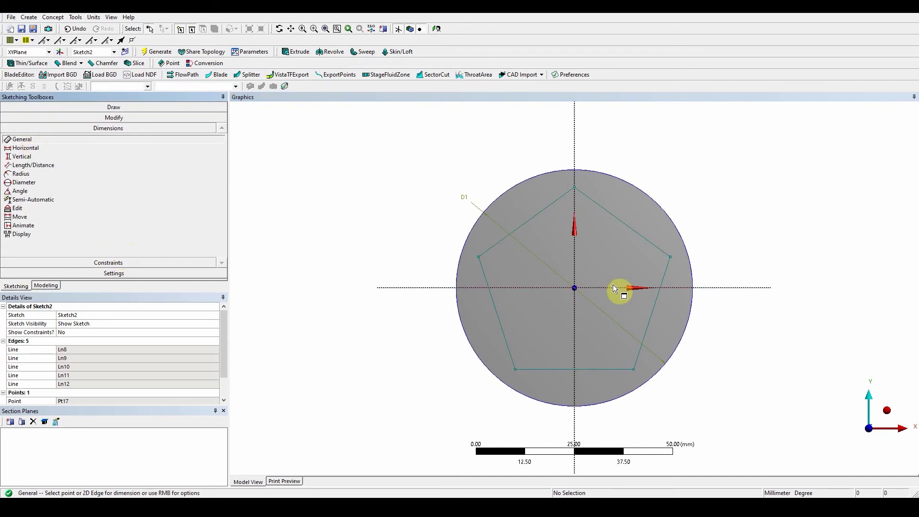
left_click(575, 289)
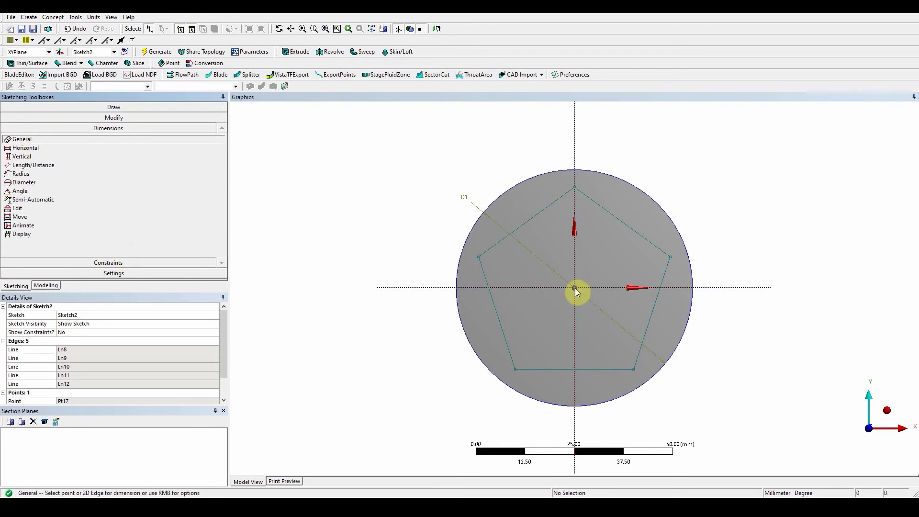
left_click(21, 156)
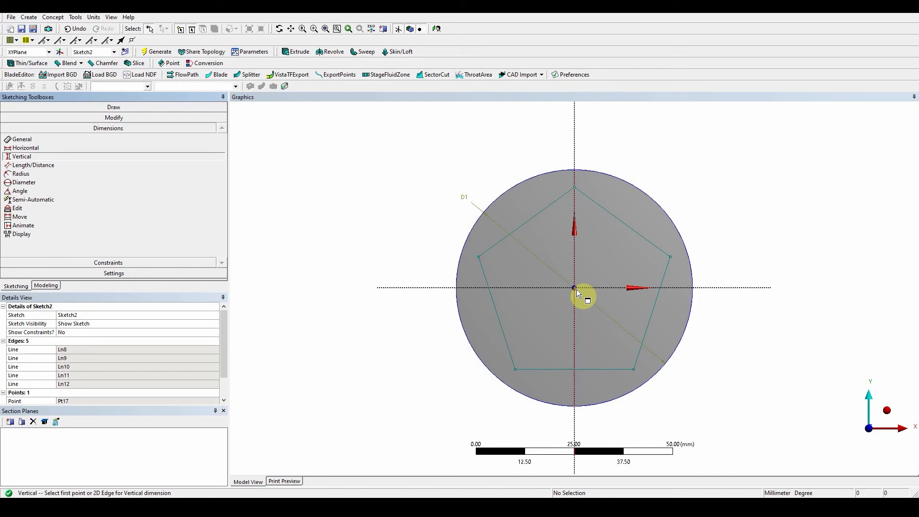
left_click(576, 189)
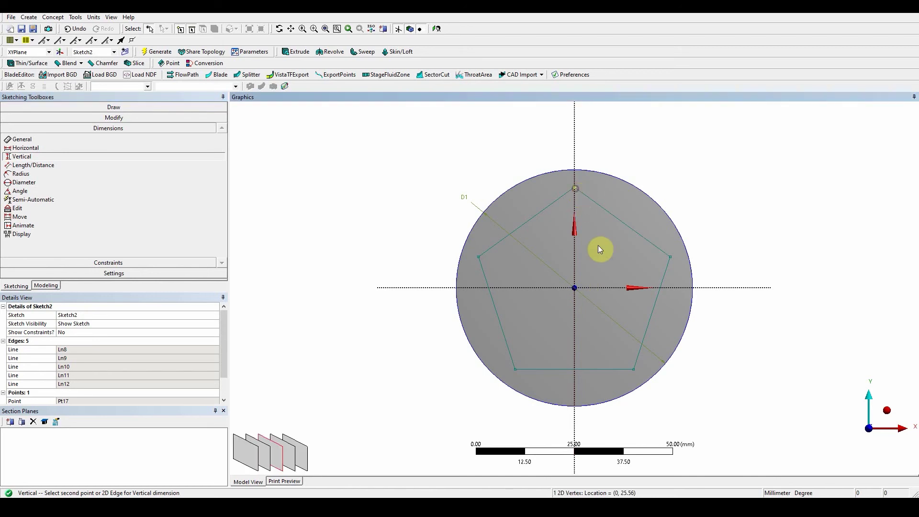
left_click(611, 287)
left_click(712, 260)
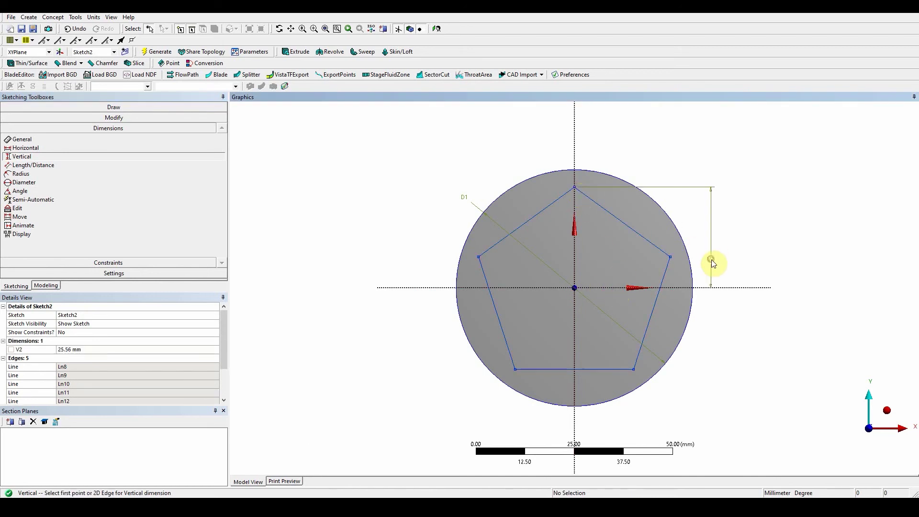
left_click(86, 350)
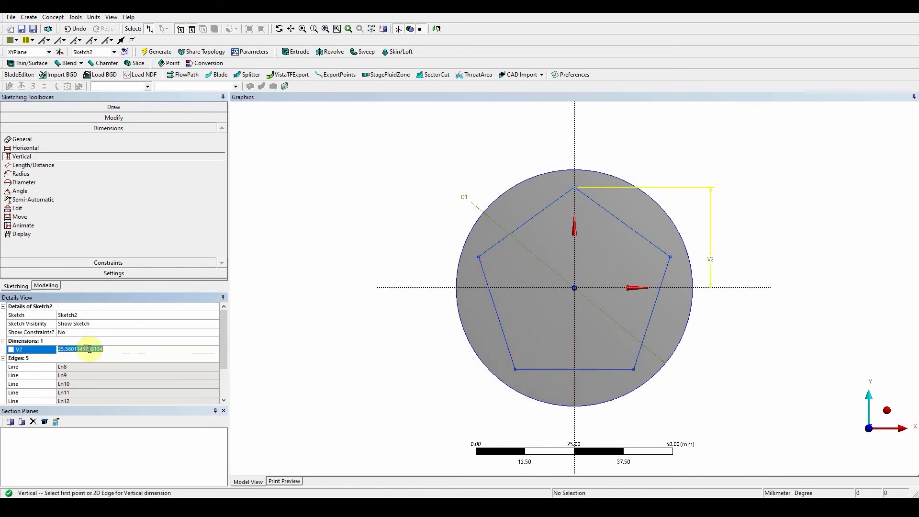
type("20")
key("Return")
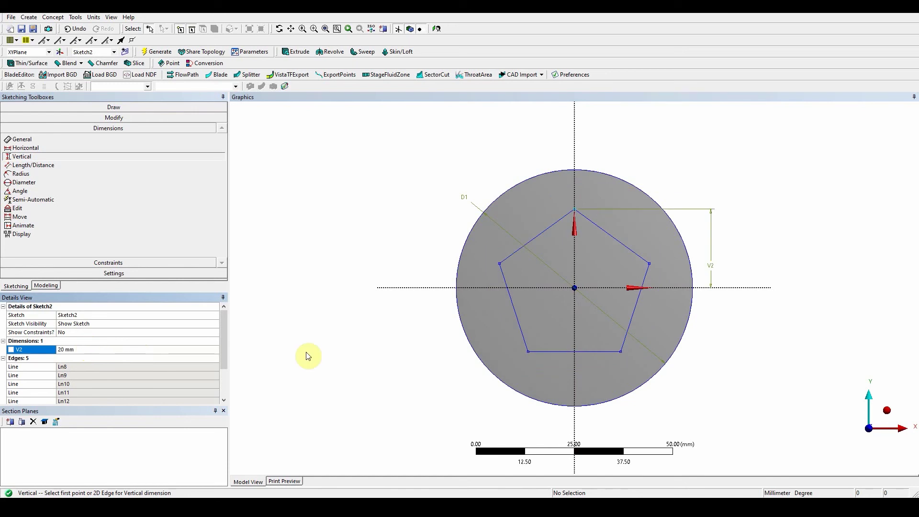
scroll(624, 267, "down", 1)
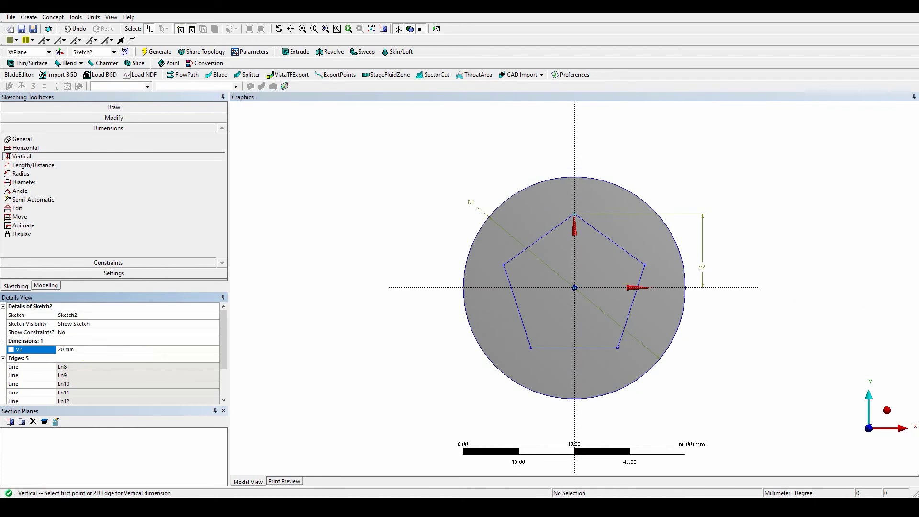
- Create a new sketch, Sketch3, on the XY plane
left_click(49, 286)
left_click(50, 114)
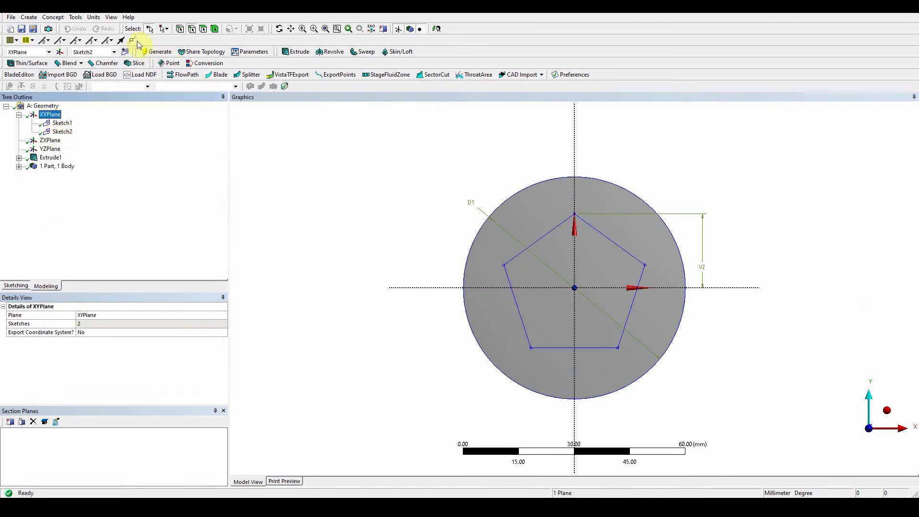
left_click(132, 40)
left_click(17, 286)
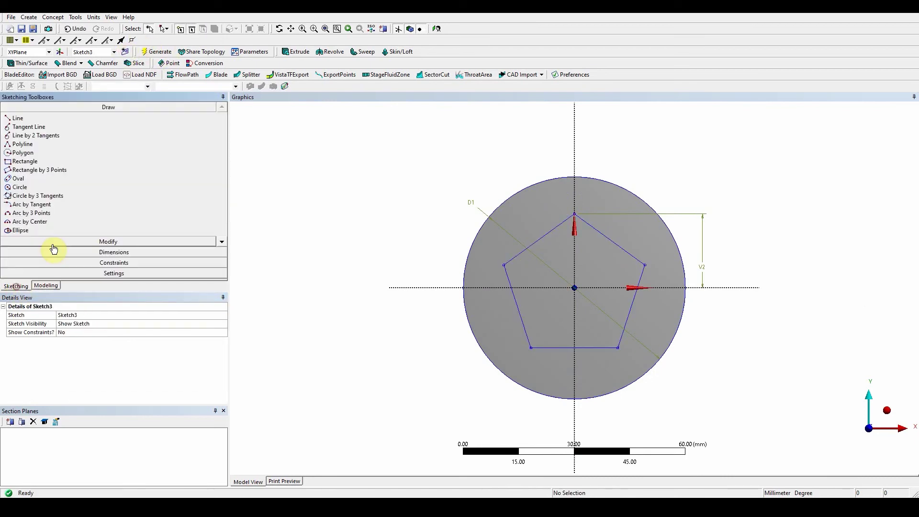
- Draw five small circles, one centred on each pentagon corner
left_click(31, 188)
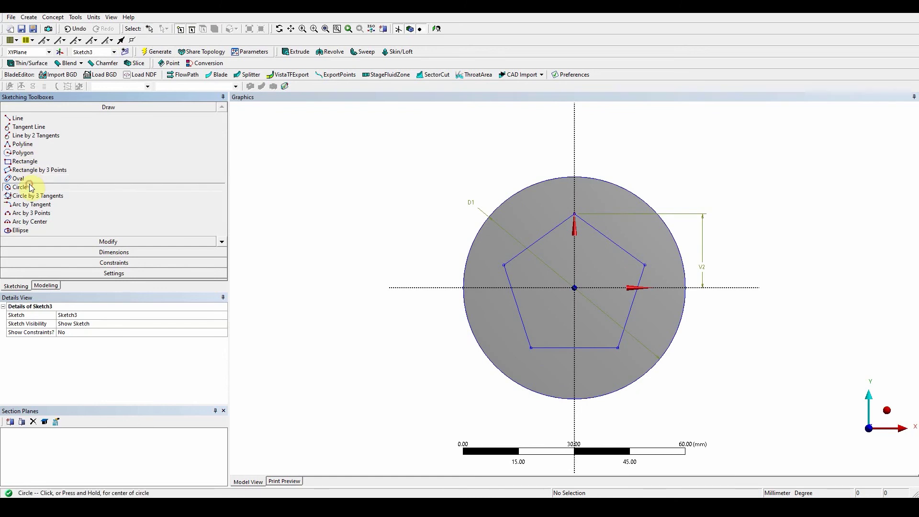
left_click(576, 212)
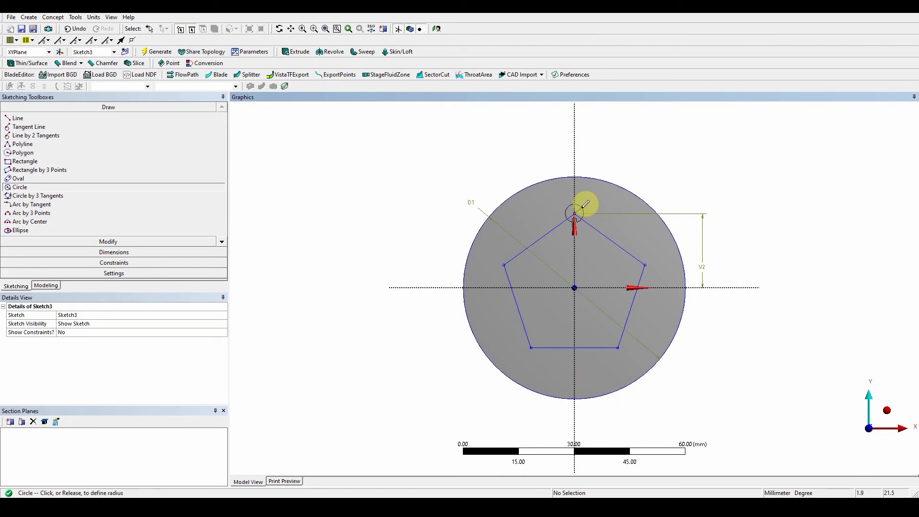
left_click(583, 206)
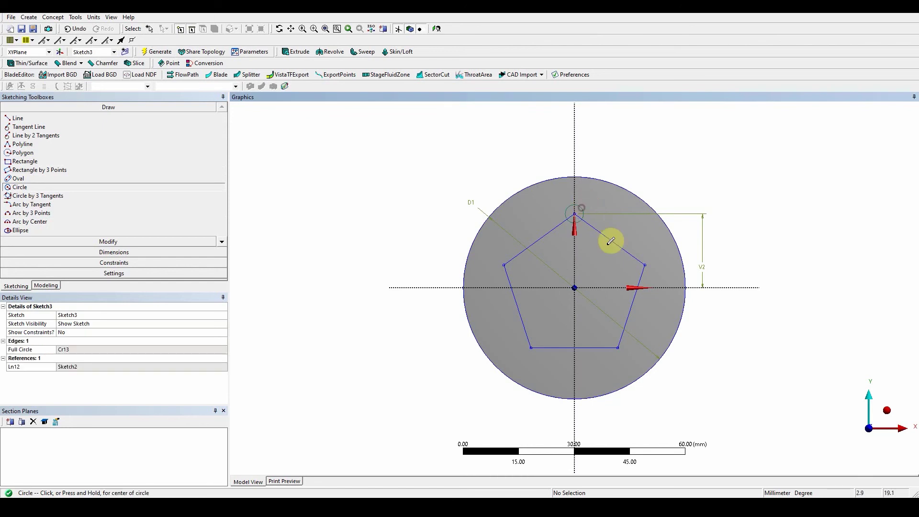
left_click(646, 263)
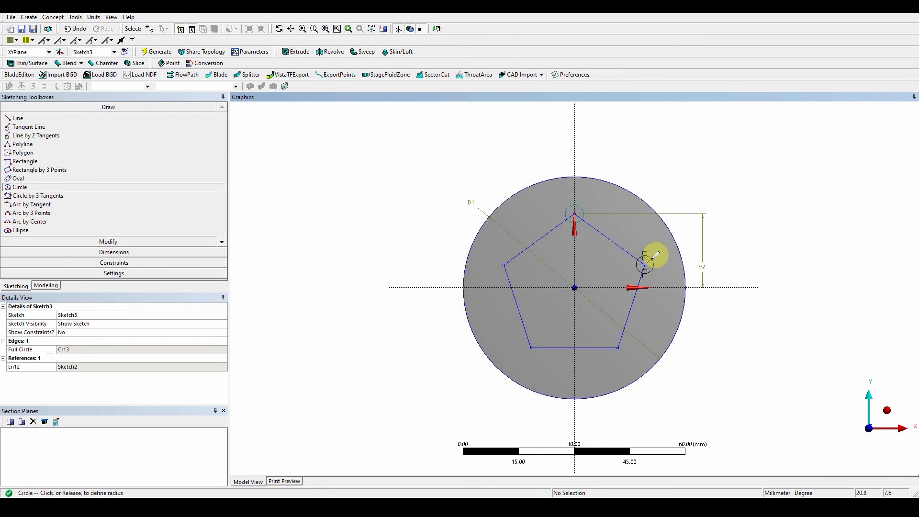
left_click(655, 256)
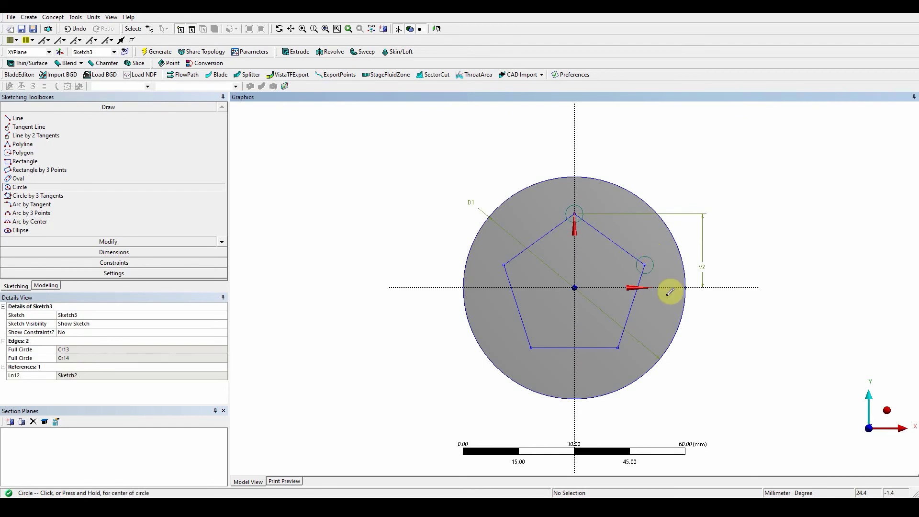
left_click(618, 347)
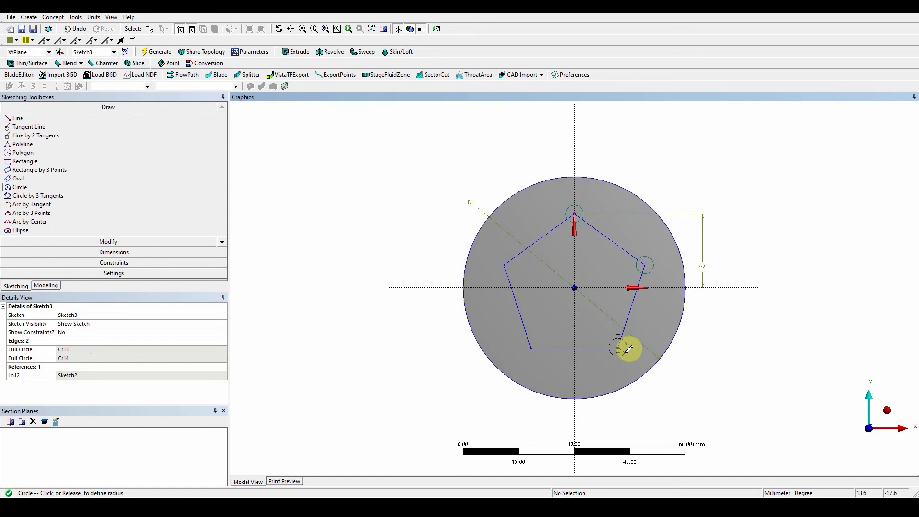
left_click(627, 346)
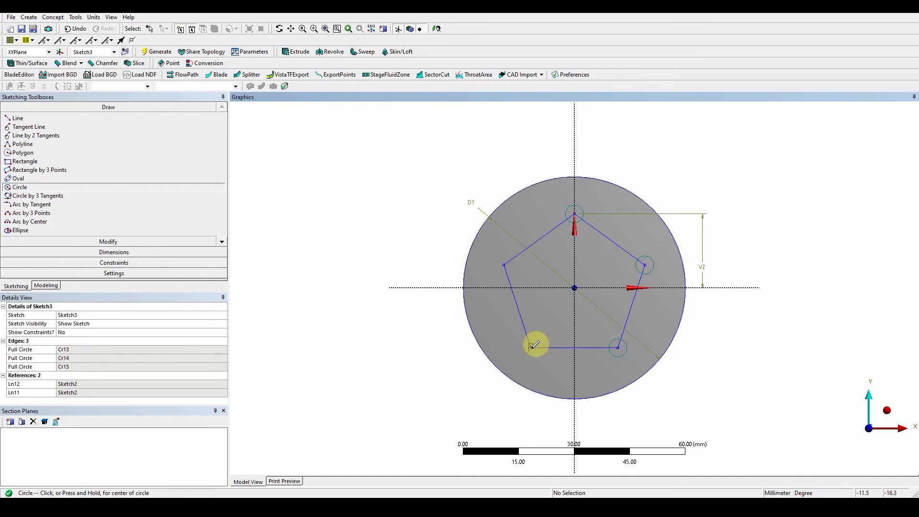
left_click(531, 348)
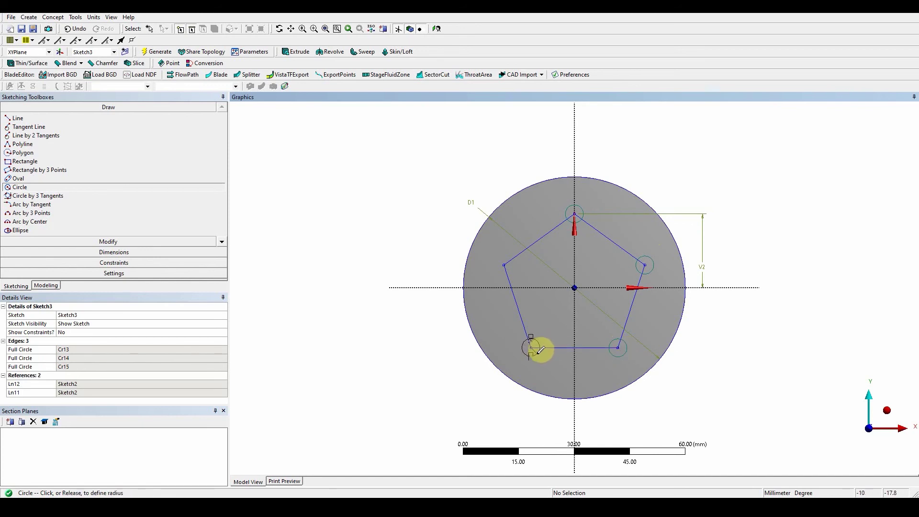
left_click(539, 350)
left_click(510, 265)
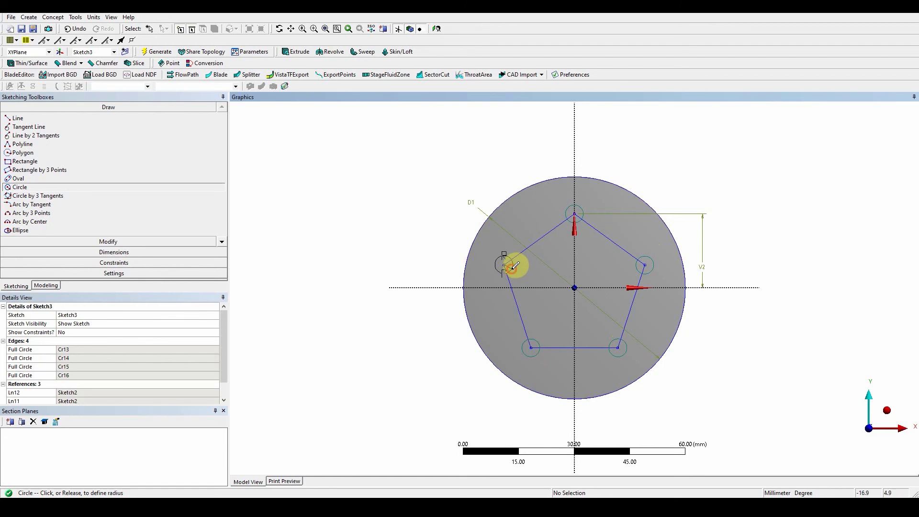
left_click(514, 266)
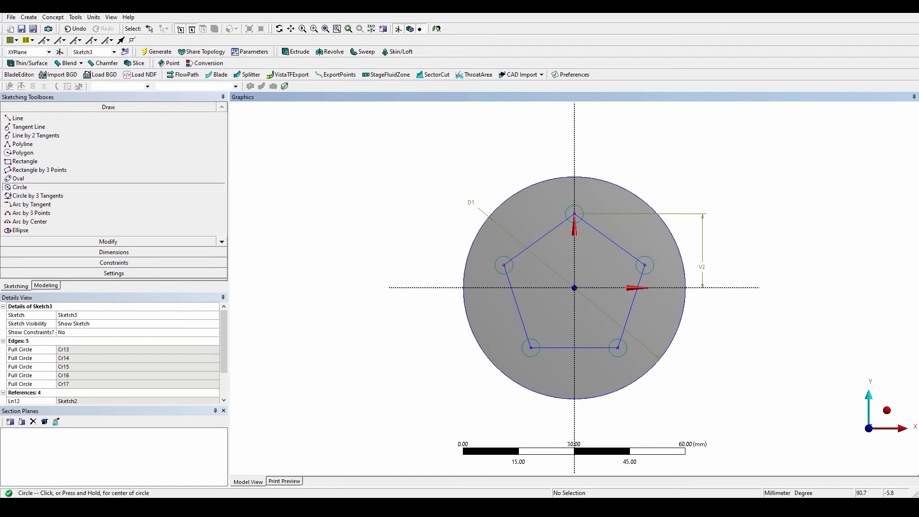
- Dimension the top corner circle's diameter D3 to 5 mm
left_click(122, 254)
left_click(581, 209)
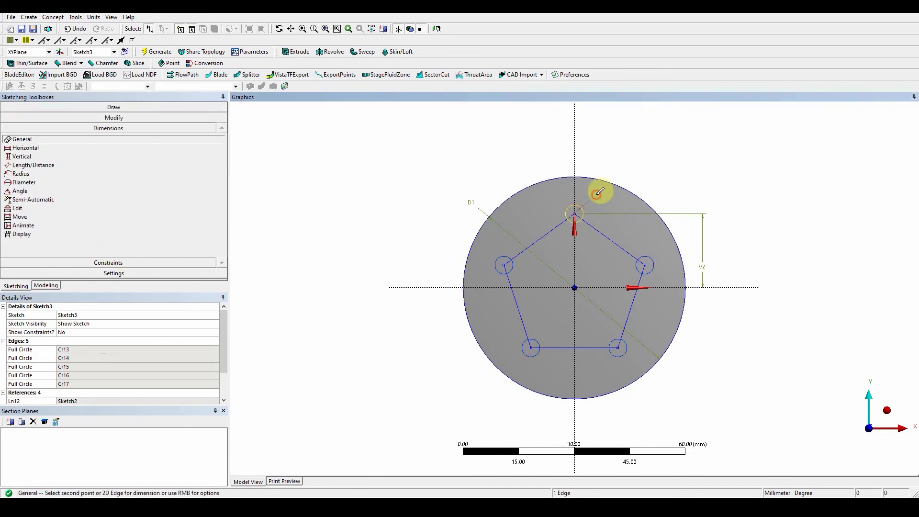
left_click(599, 191)
left_click(79, 350)
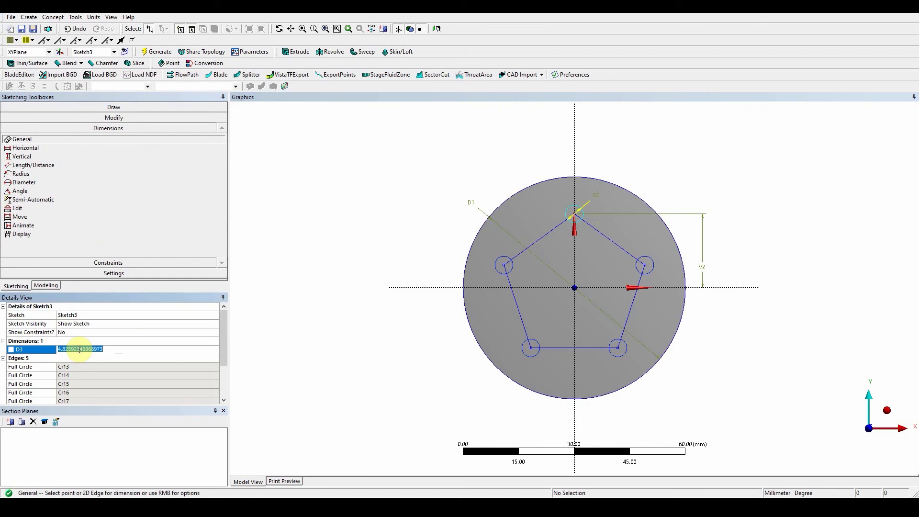
type("5")
key("Return")
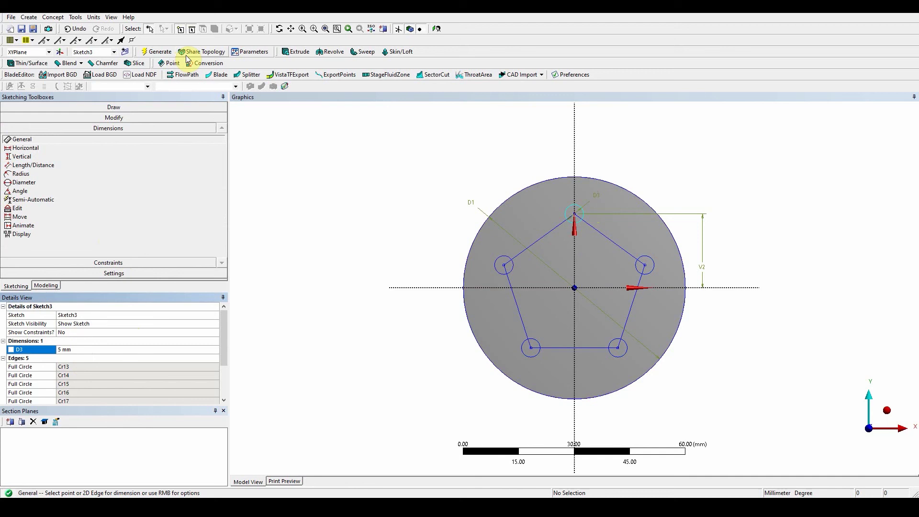
- Extrude Sketch3 as a Cut Material, Through All cut to make five holes in the disc
left_click(297, 53)
left_click(62, 140)
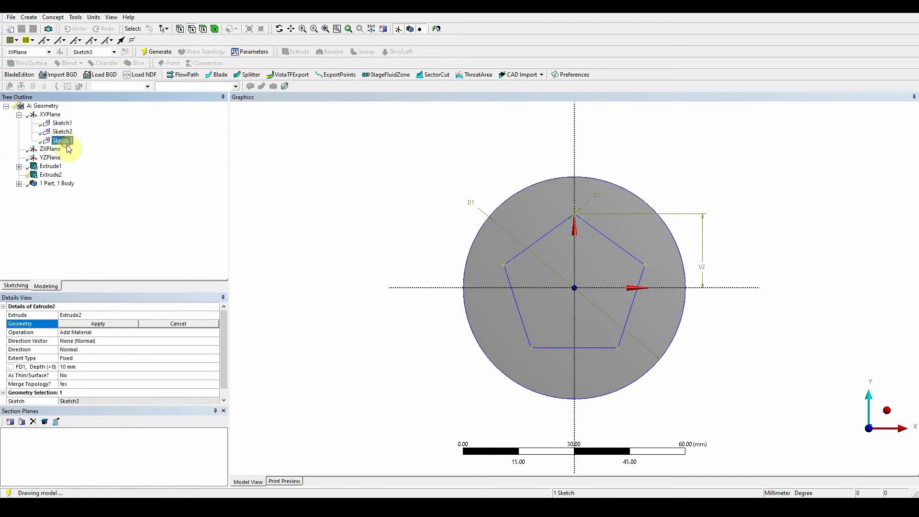
left_click(115, 324)
double_click(116, 332)
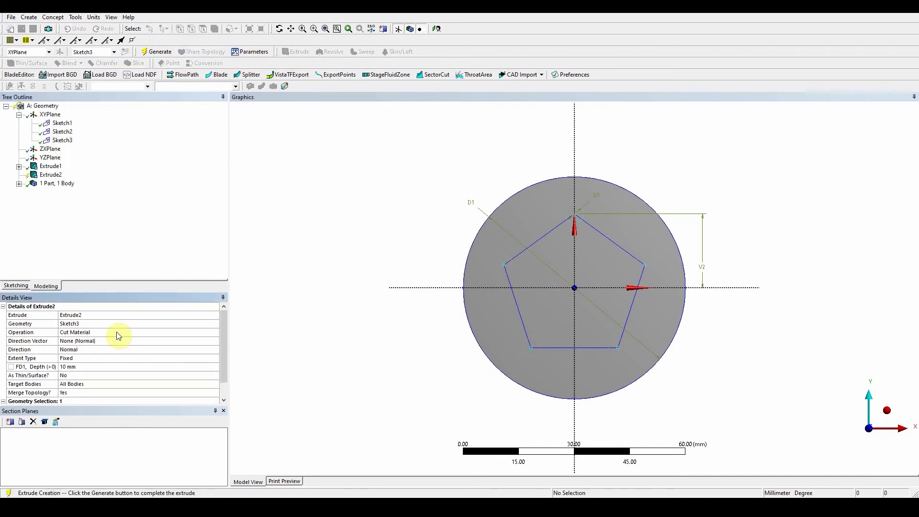
middle_click_drag(318, 375, 357, 271)
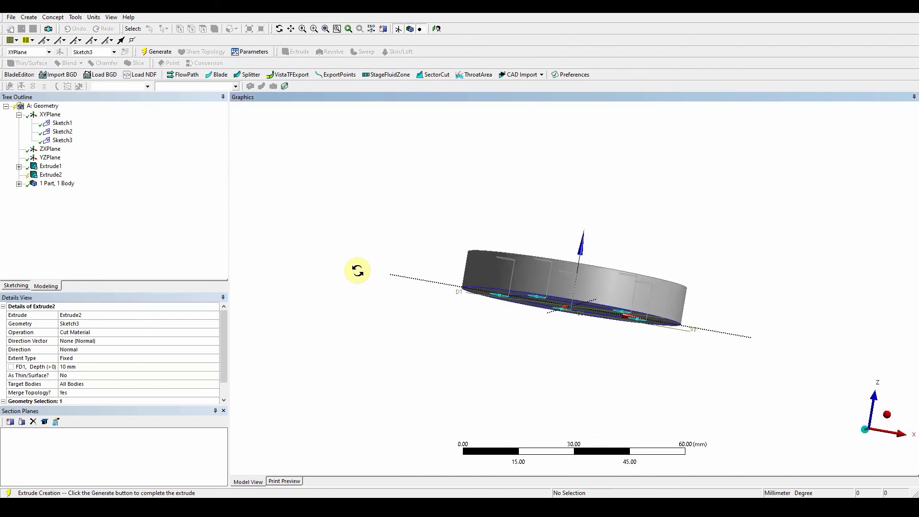
left_click(111, 359)
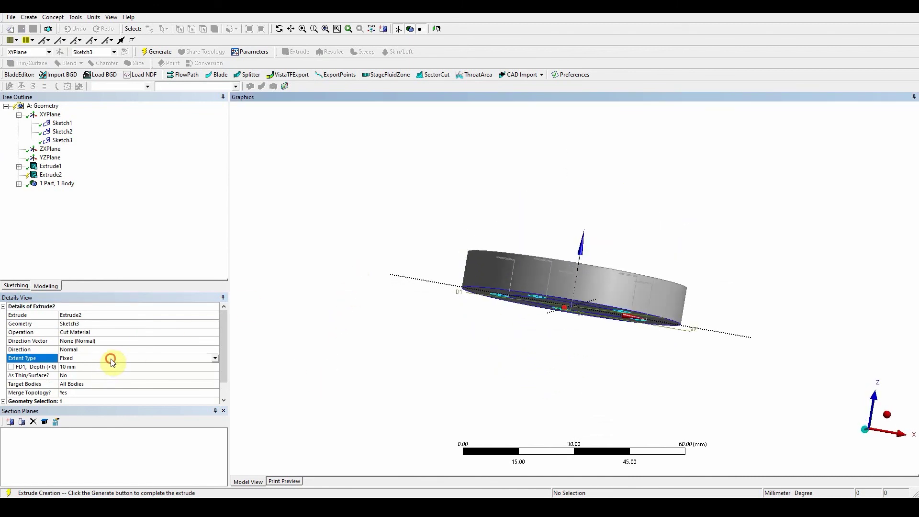
left_click(215, 358)
left_click(184, 372)
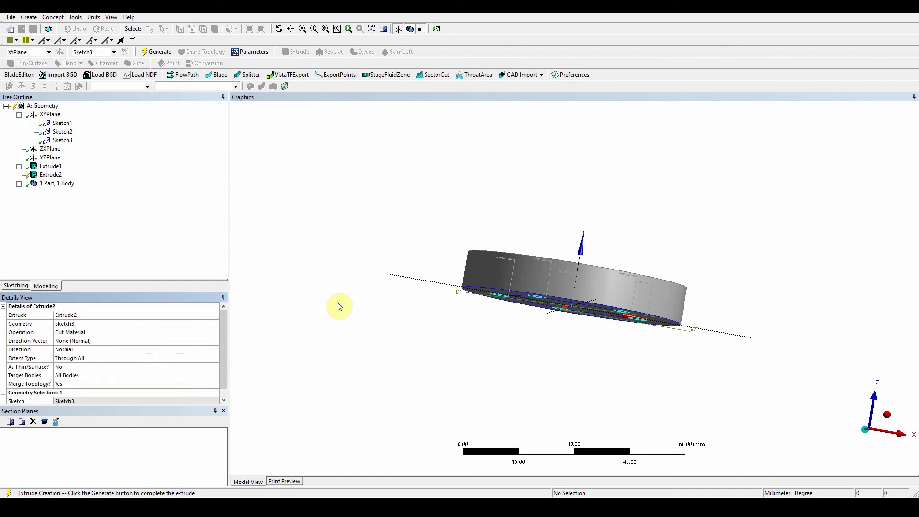
left_click(155, 51)
middle_click_drag(494, 321, 456, 415)
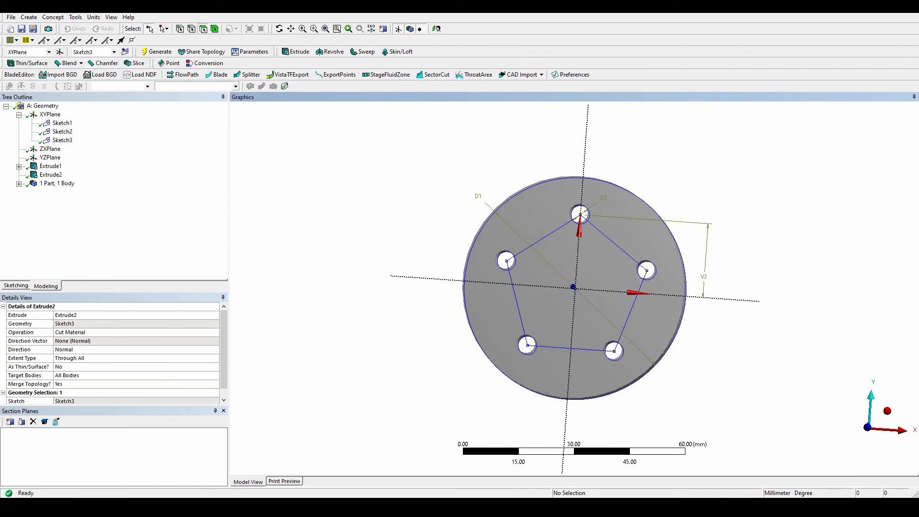
- Make ZXPlane the active plane and look straight at it, zoomed in on the disc
middle_click_drag(578, 215, 600, 184)
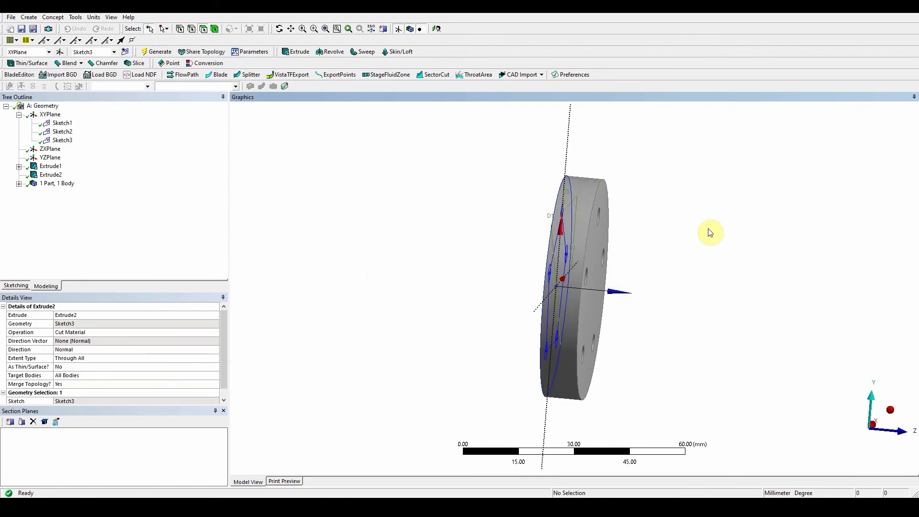
left_click(48, 51)
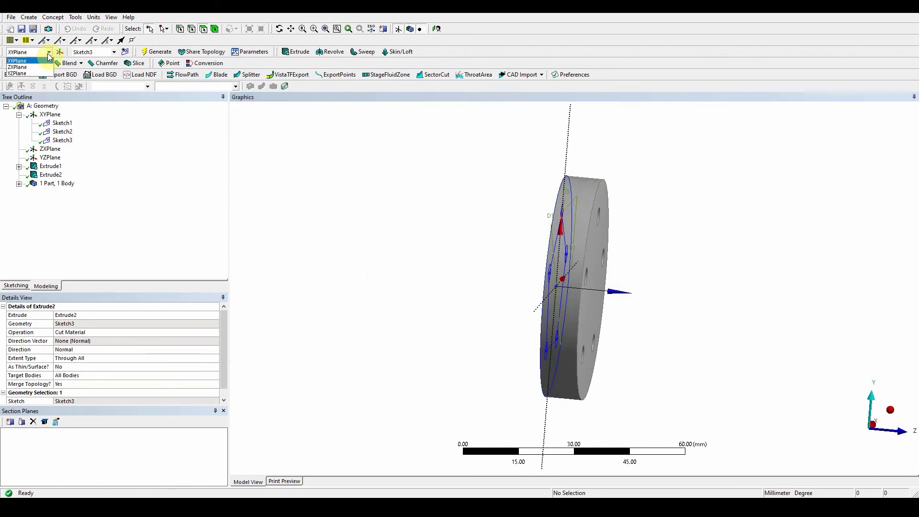
left_click(44, 64)
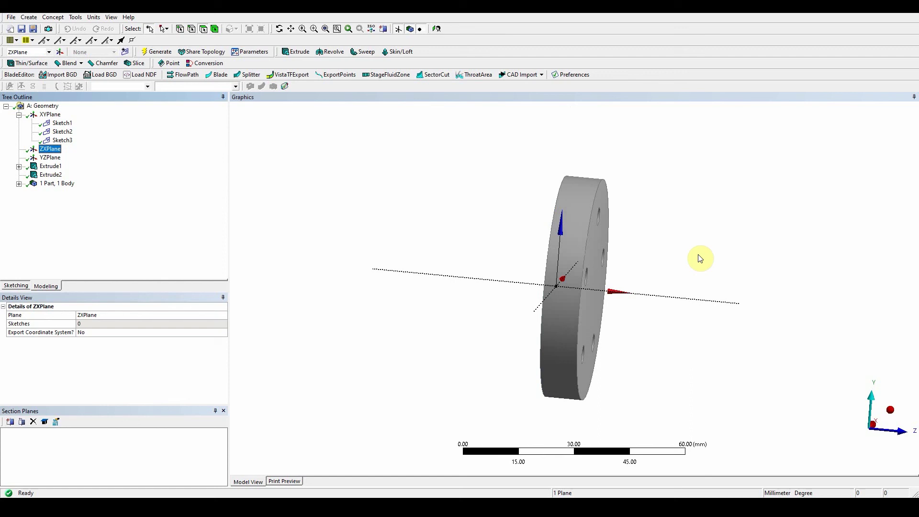
left_click(439, 30)
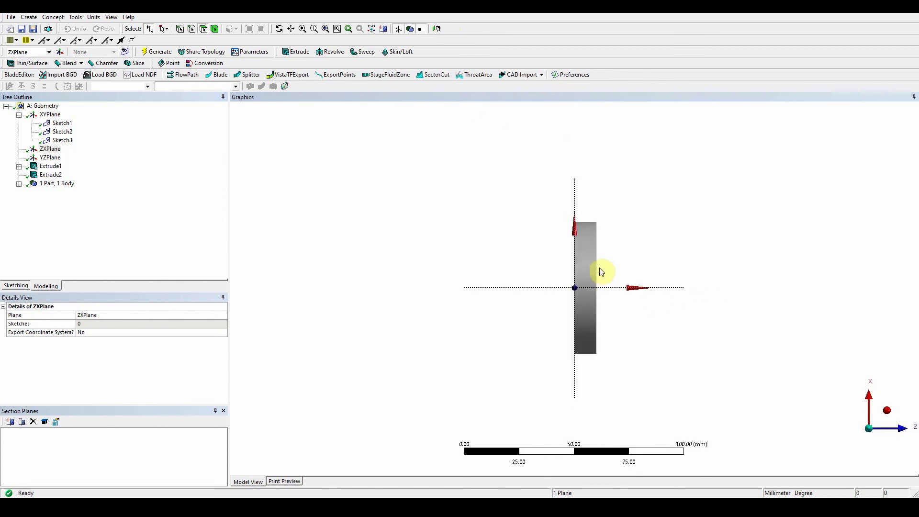
scroll(601, 268, "up", 3)
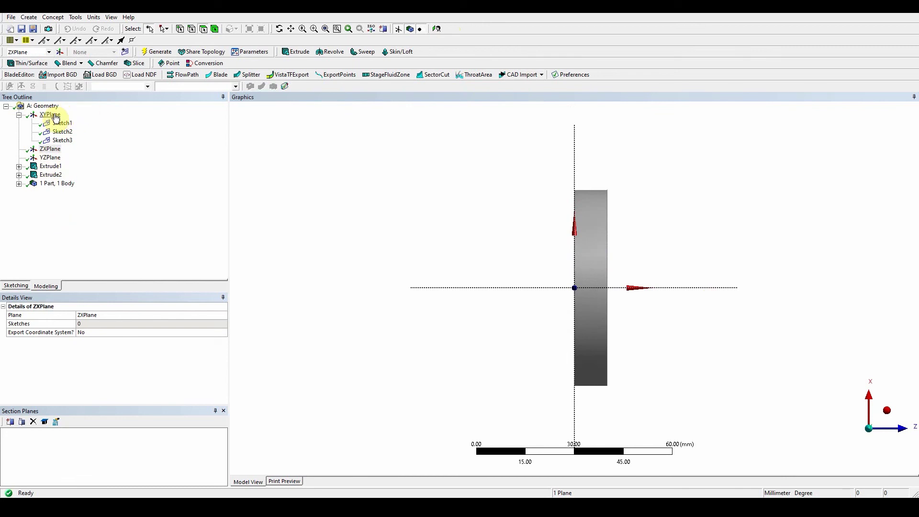
- Draw a small rectangle on the ZX plane straddling the disc's top rim
left_click(17, 286)
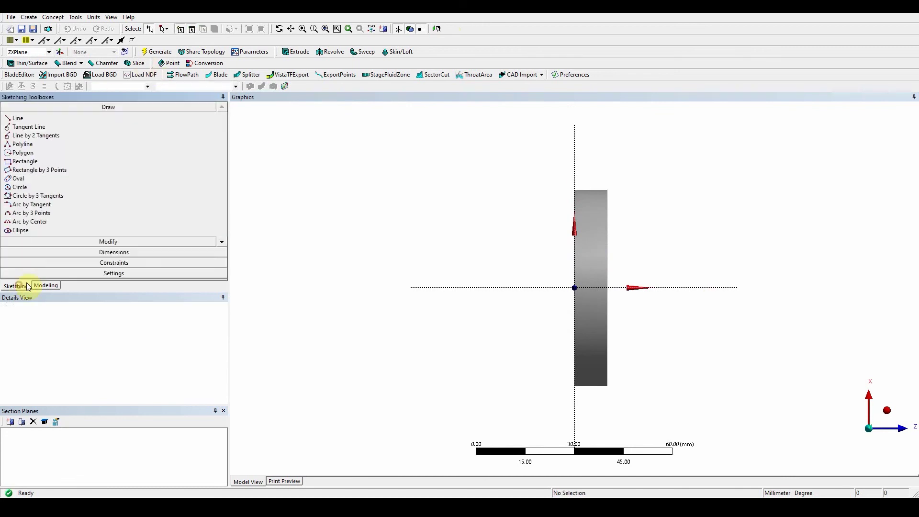
left_click(27, 161)
left_click(581, 176)
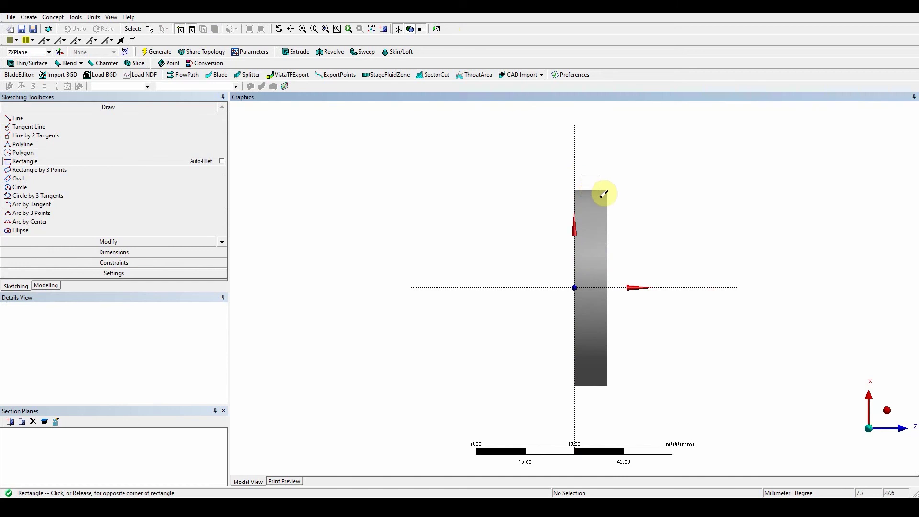
left_click(601, 197)
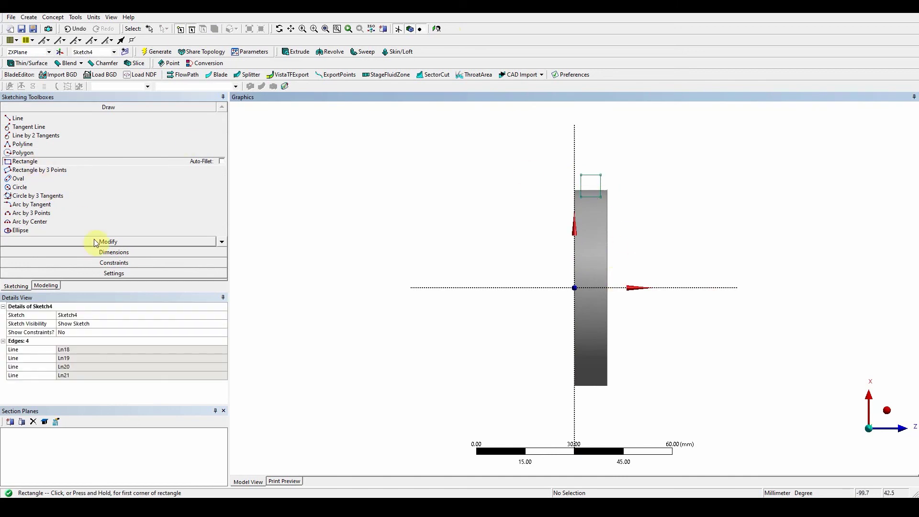
- Dimension the rectangle's width and height, setting H1 = 6 mm and V2 = 4 mm
left_click(104, 253)
left_click(594, 176)
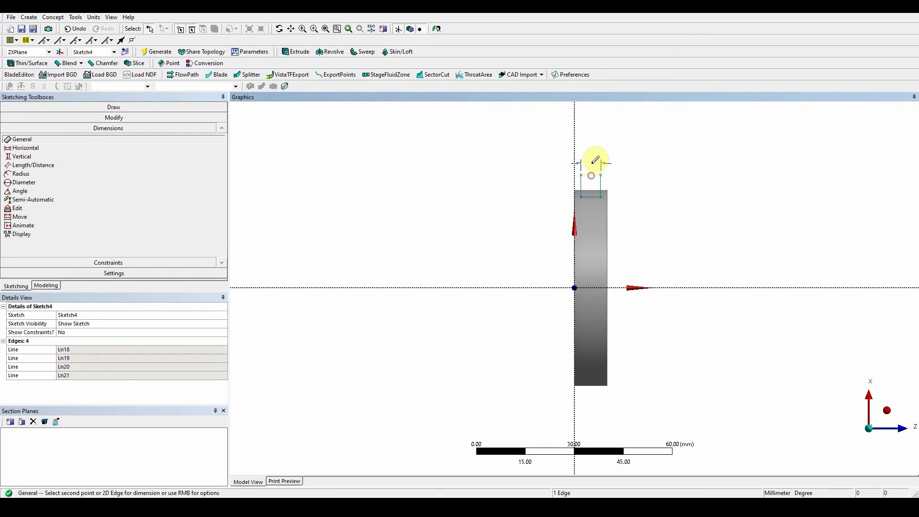
left_click(594, 162)
left_click(602, 185)
left_click(611, 184)
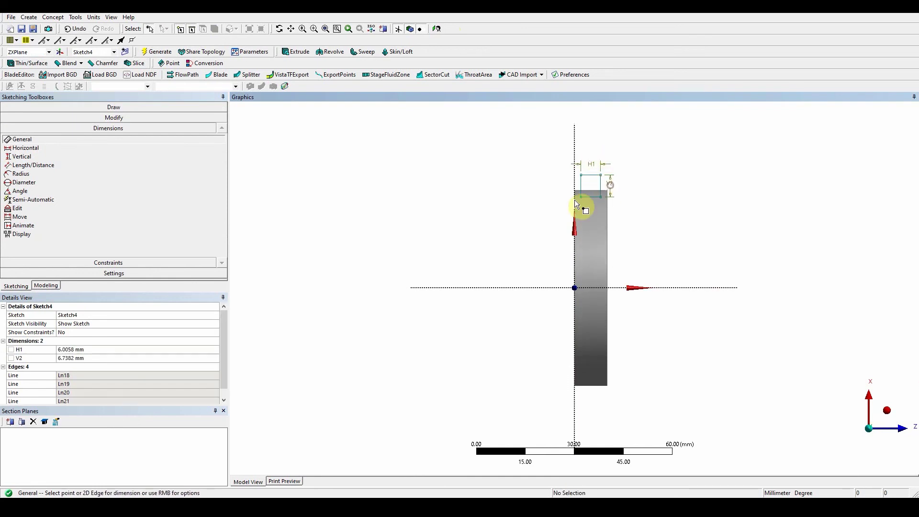
left_click(98, 352)
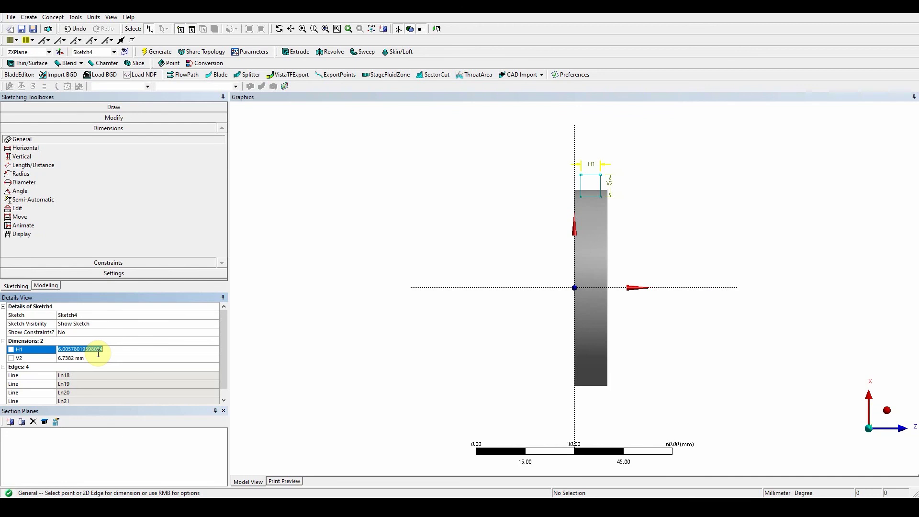
type("6")
key("Return")
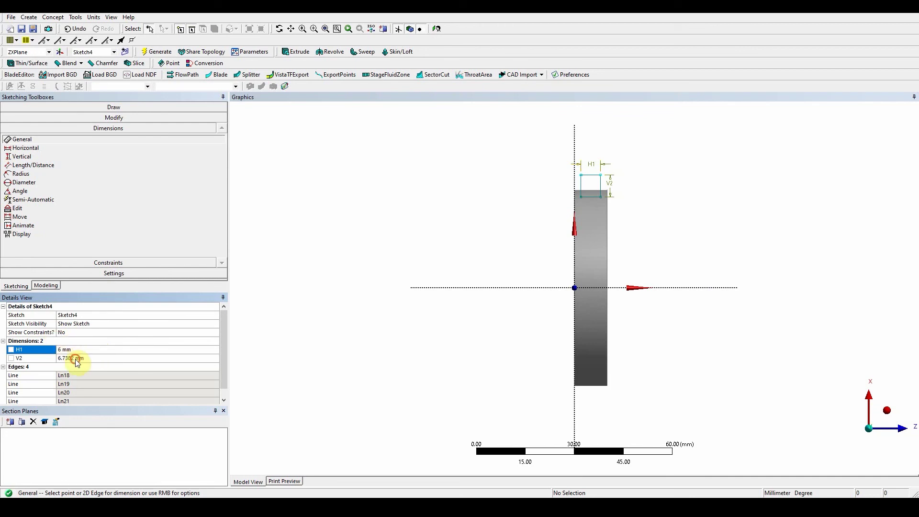
left_click(77, 360)
type("4")
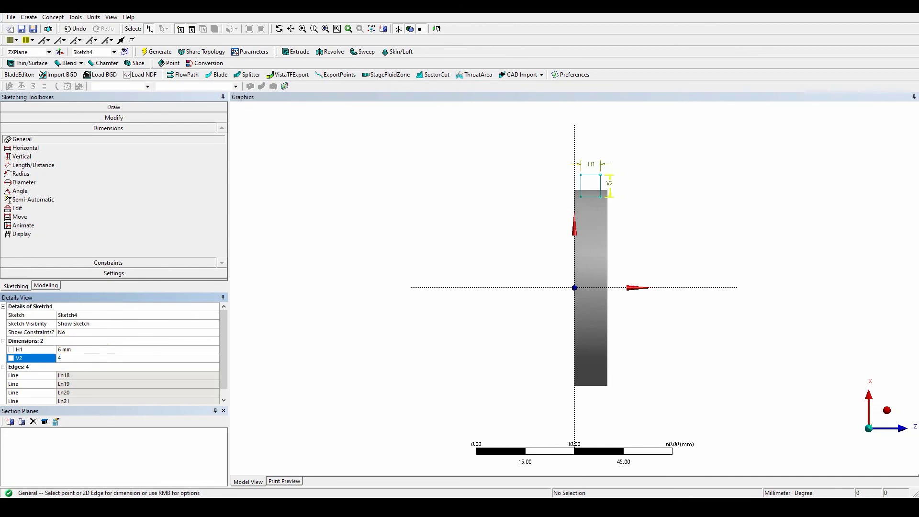
key("Return")
- Offset the rectangle's corner from the vertical axis with horizontal dimension H3 = 2 mm
left_click(24, 148)
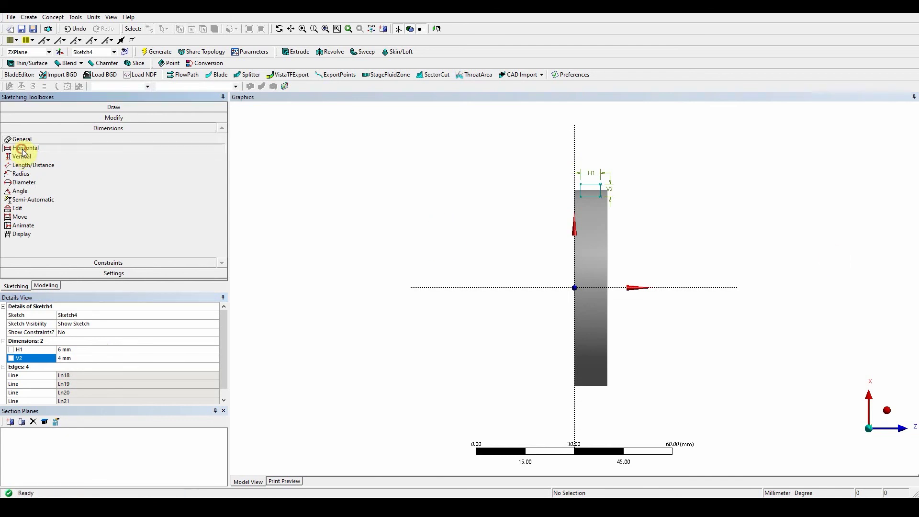
left_click(582, 192)
left_click(575, 153)
left_click(580, 154)
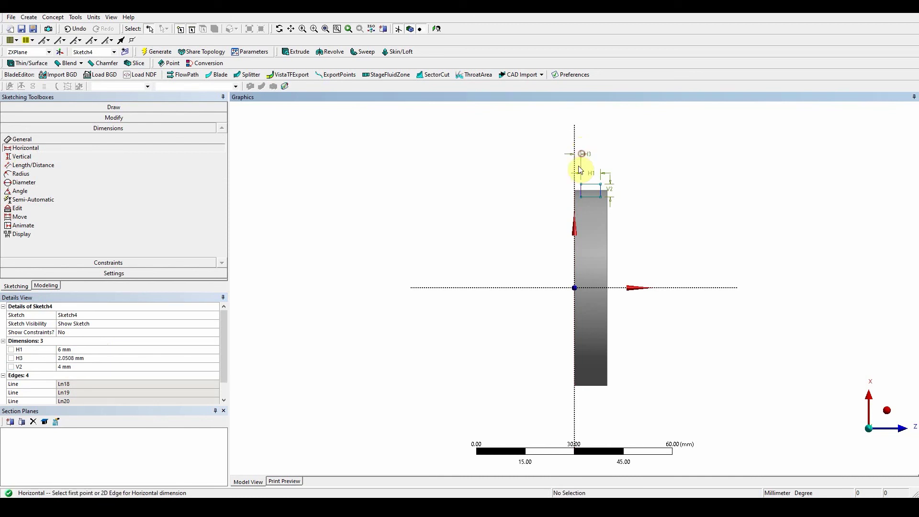
left_click(84, 359)
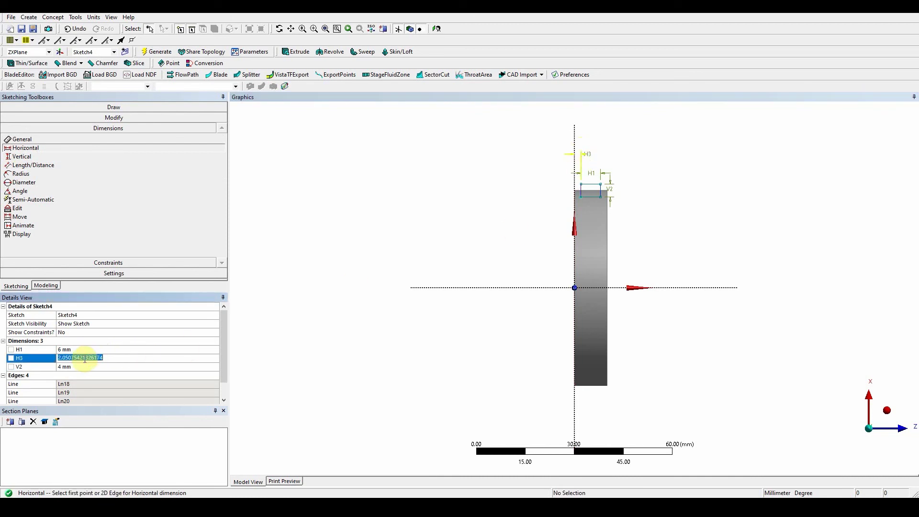
type("2")
key("Return")
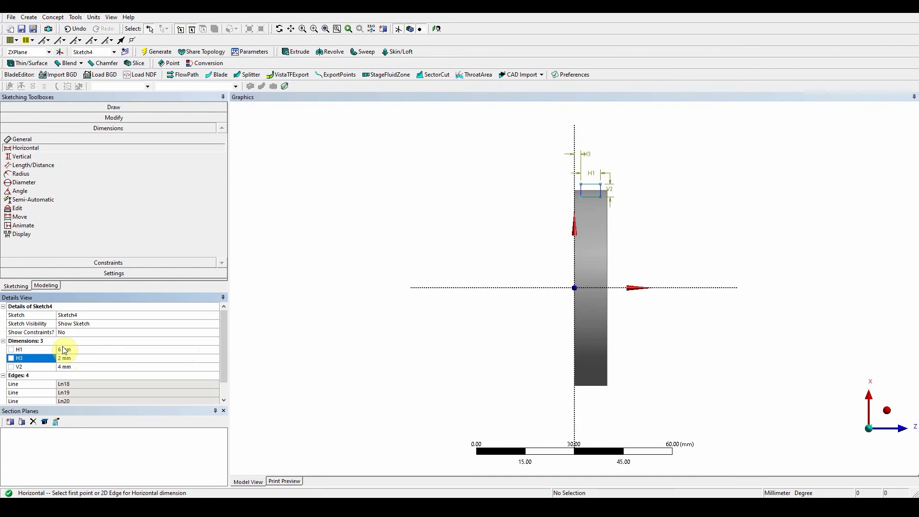
- Offset the rectangle's bottom edge from the horizontal axis with vertical dimension V4 = 28 mm
left_click(27, 157)
left_click(593, 197)
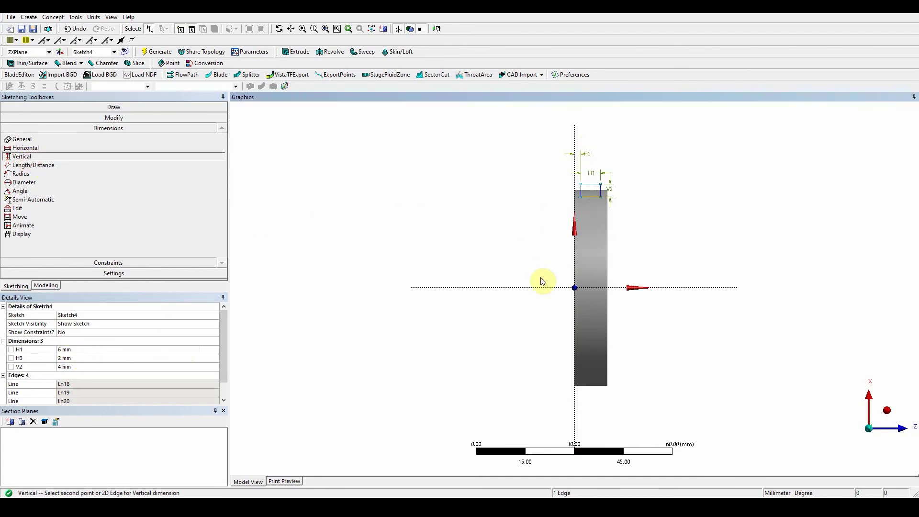
left_click(540, 288)
left_click(528, 278)
left_click(66, 375)
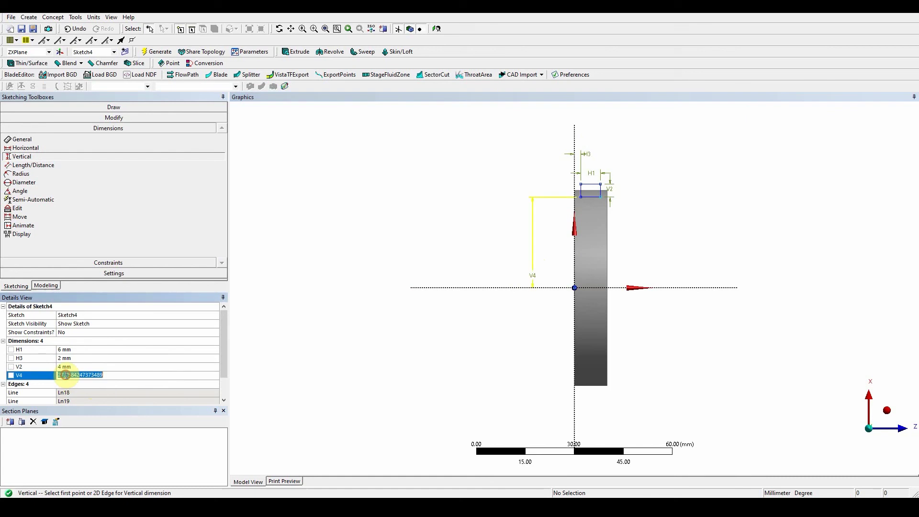
type("28")
key("Return")
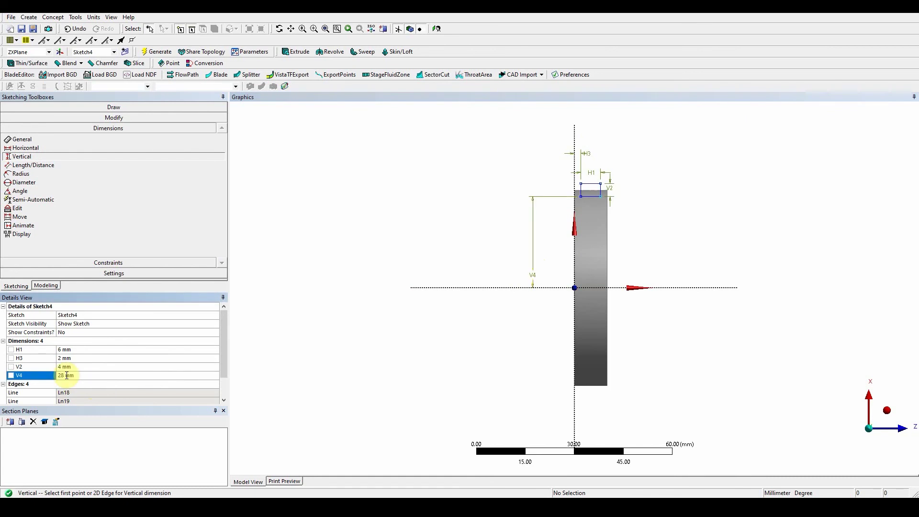
left_click(19, 376)
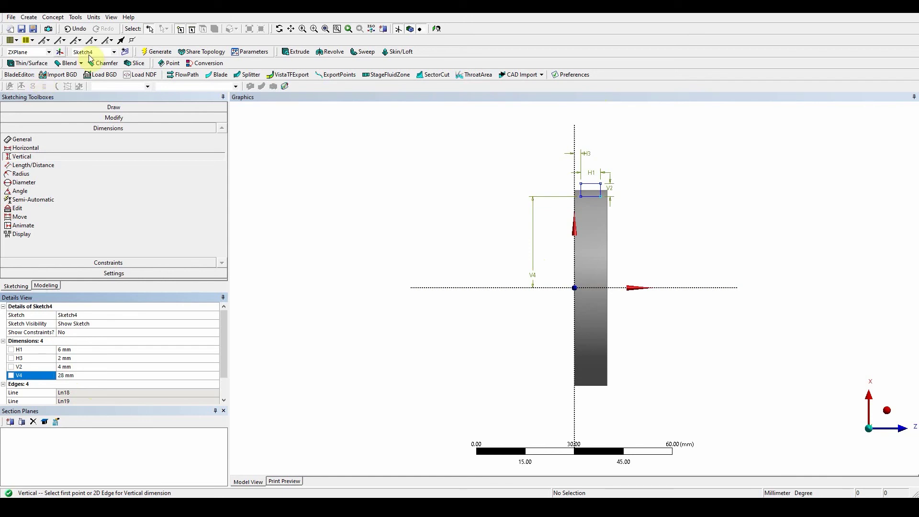
- Revolve Sketch4 360° about the horizontal axis as a Cut Material operation
left_click(330, 52)
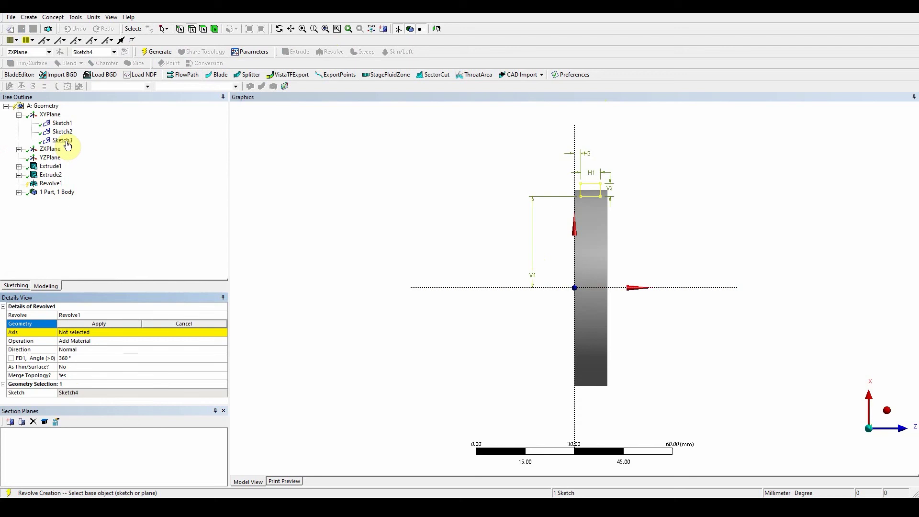
left_click(19, 149)
left_click(125, 325)
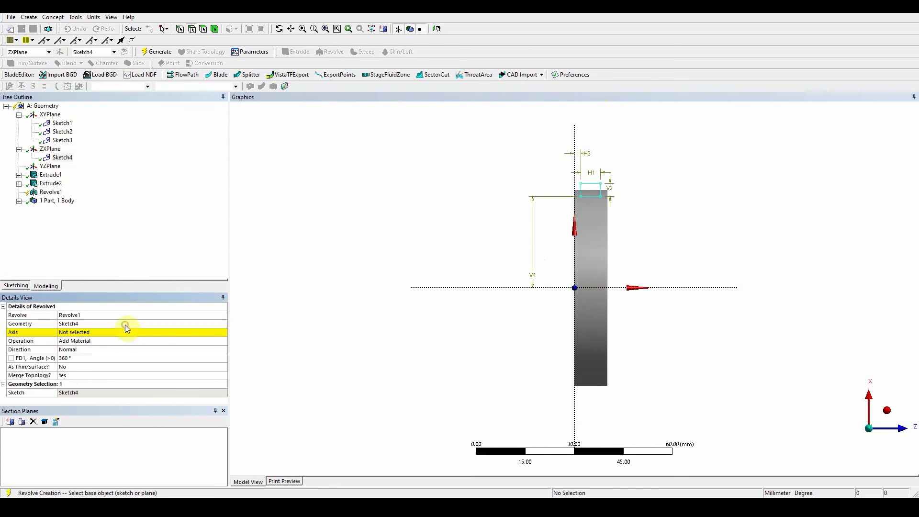
left_click(124, 331)
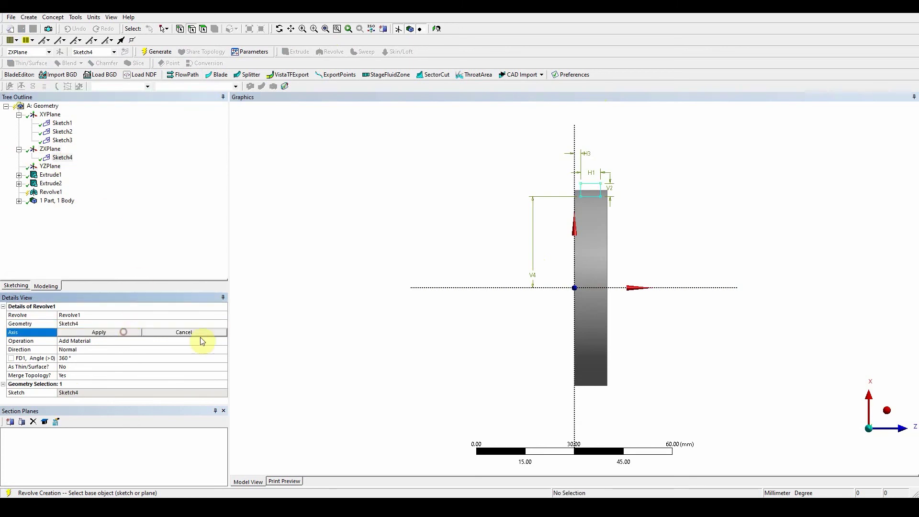
left_click(548, 287)
left_click(99, 336)
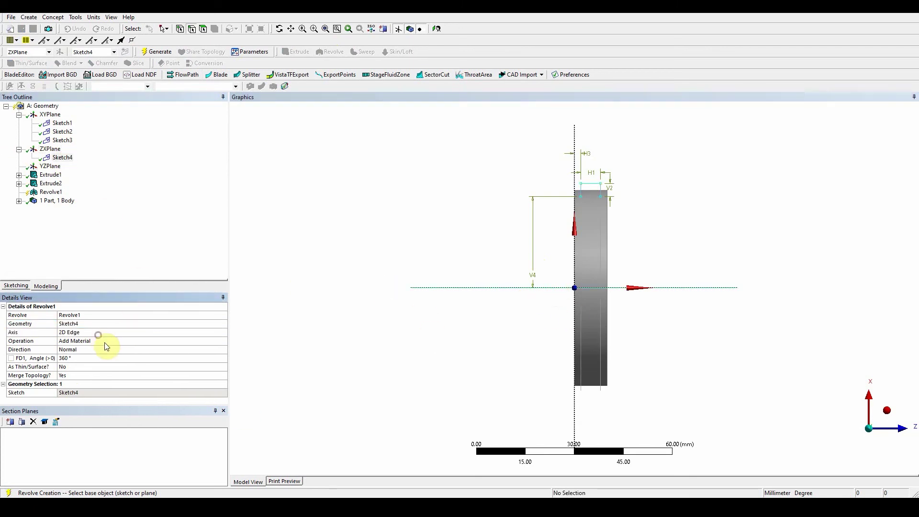
left_click(102, 341)
left_click(223, 341)
left_click(166, 362)
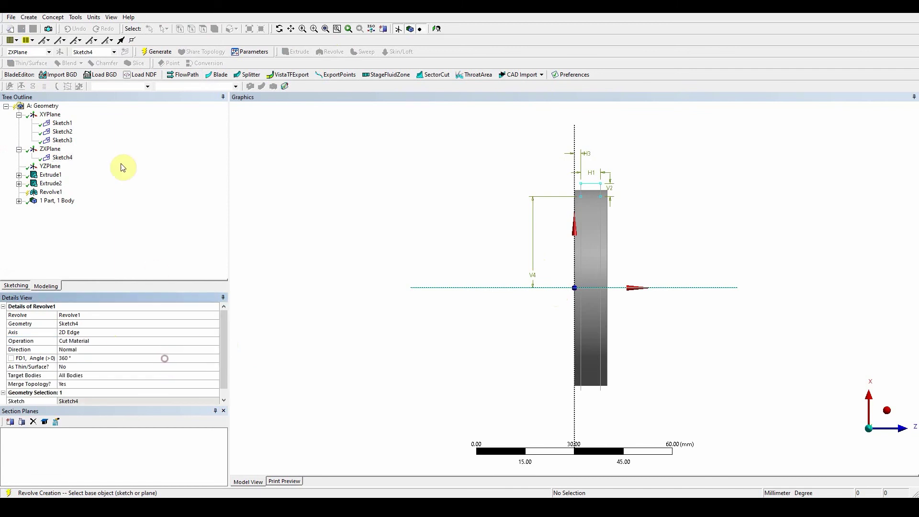
left_click(155, 51)
mouse_move(474, 274)
middle_mouse_down()
mouse_move(353, 286)
mouse_move(627, 269)
mouse_move(484, 271)
middle_mouse_up()
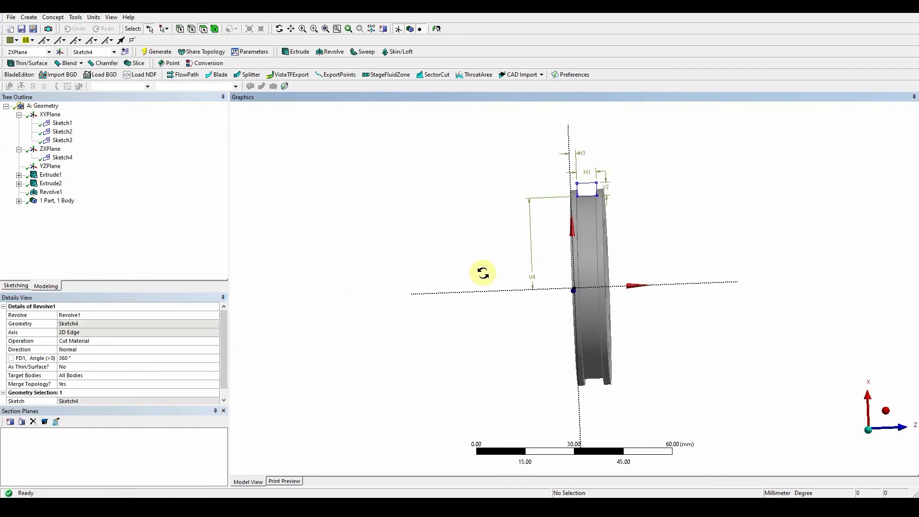